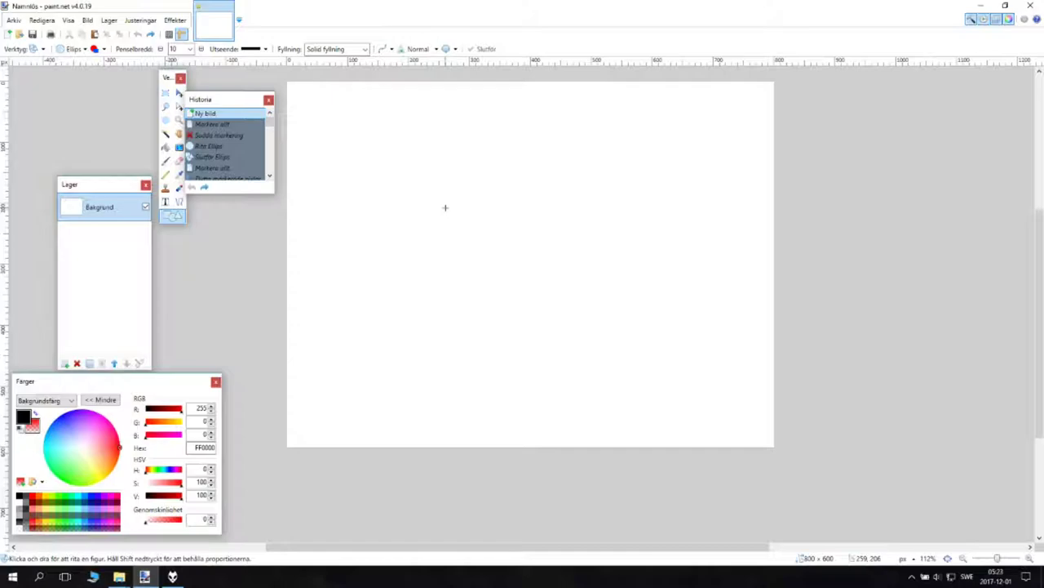
Select the whole 800 × 600 canvas and delete it, leaving a fully transparent background
key(ctrl+a)
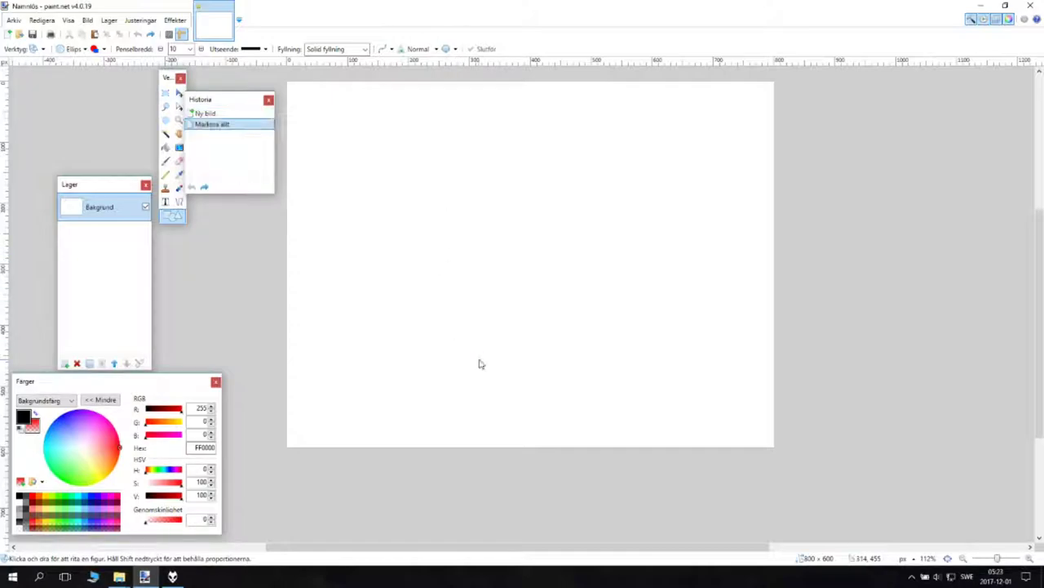
key(Delete)
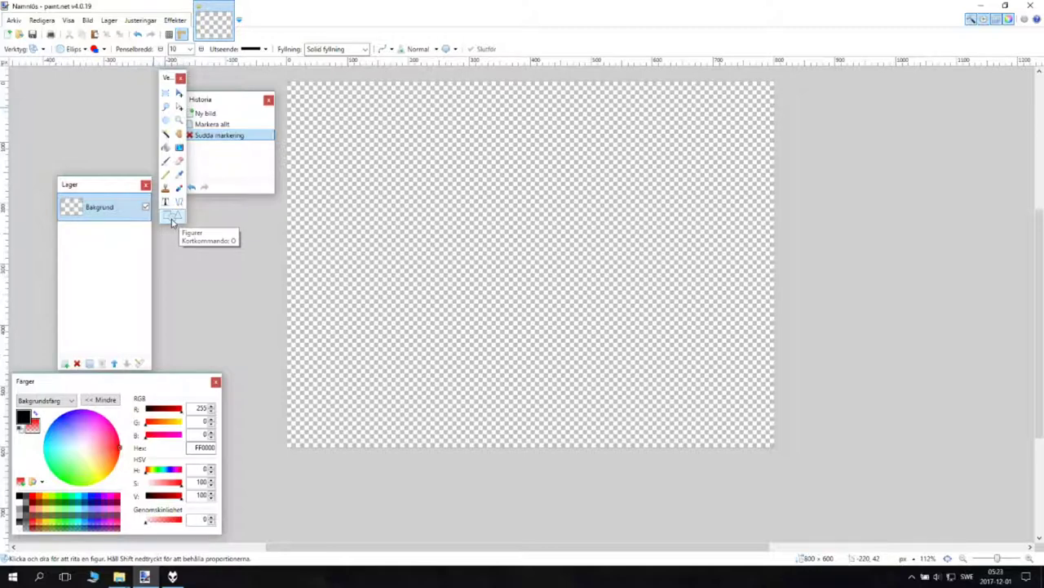
click(97, 49)
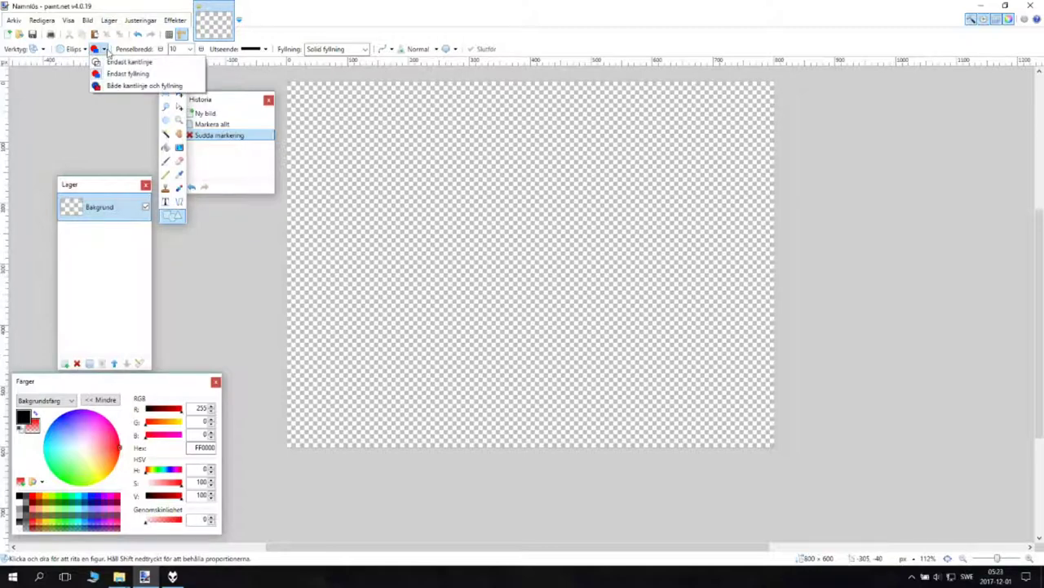
click(129, 86)
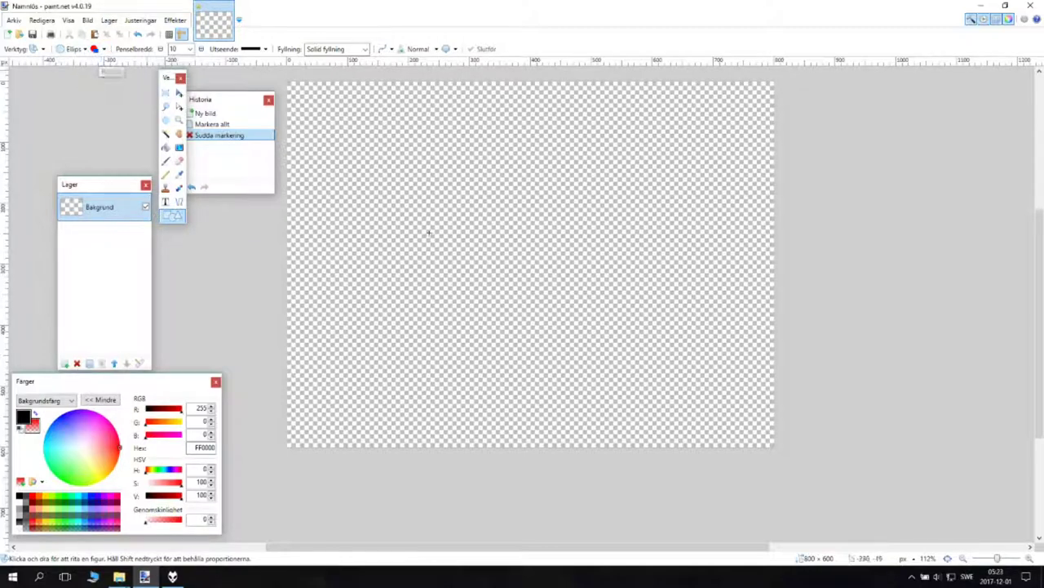
key(ctrl+z)
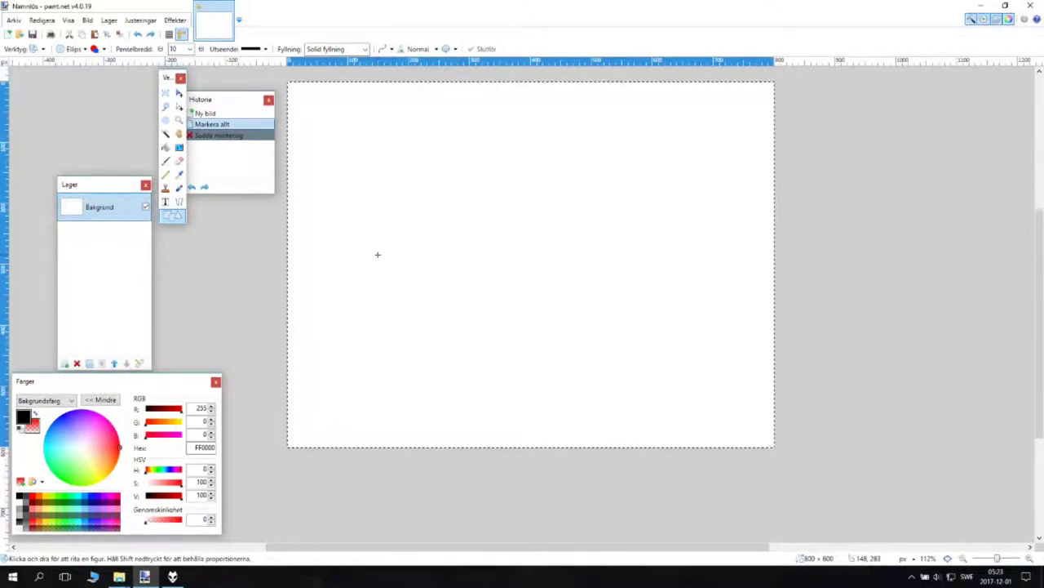
key(ctrl+a)
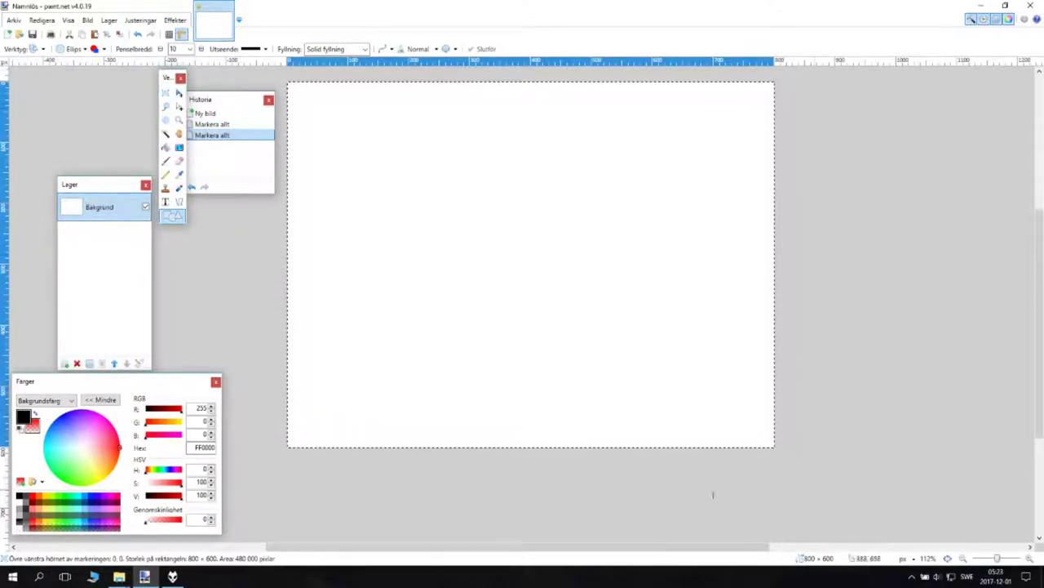
key(Delete)
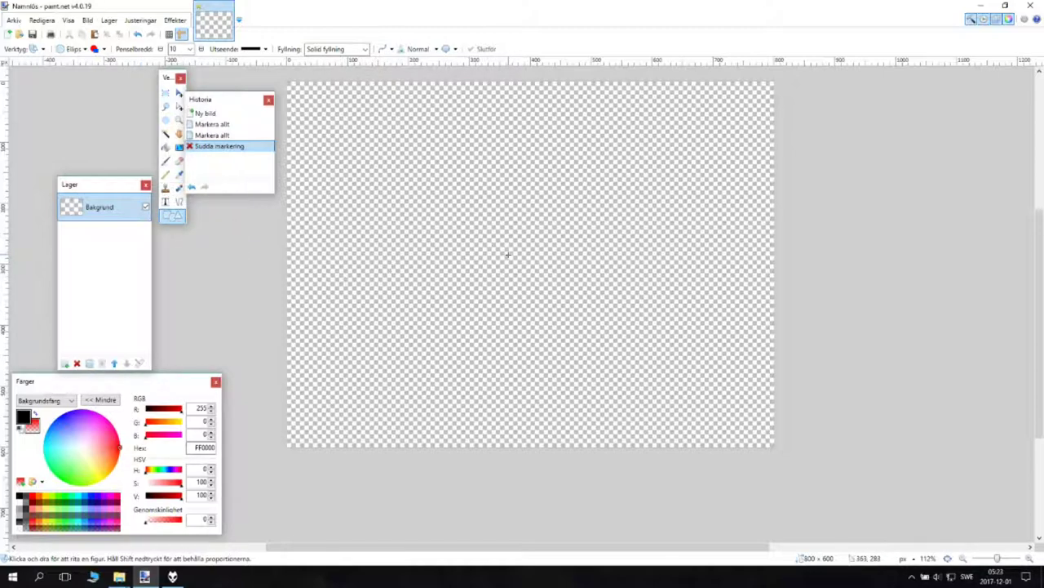
scroll(559, 258, up, 1)
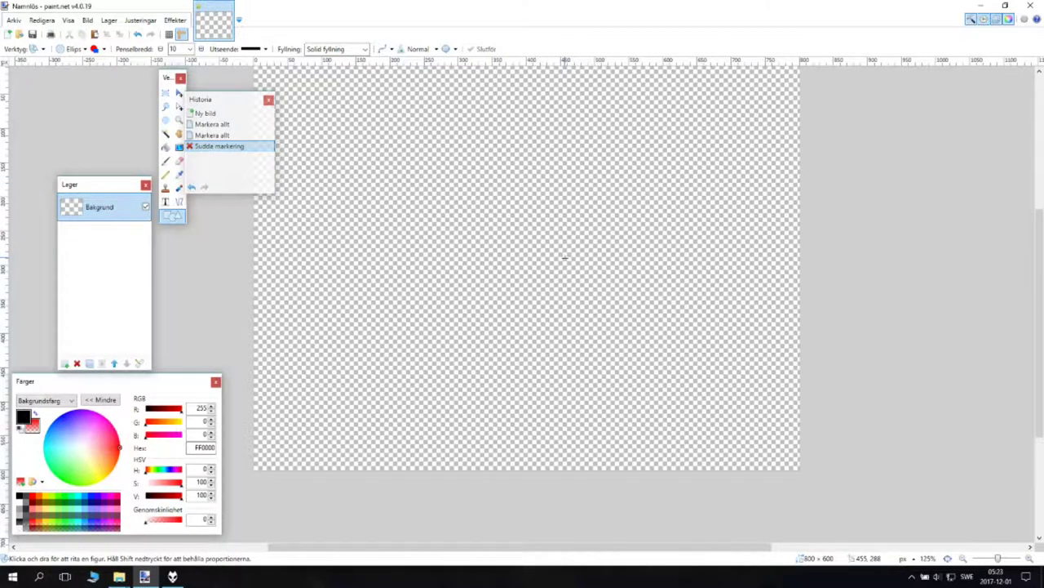
scroll(555, 257, down, 2)
scroll(550, 255, up, 1)
scroll(549, 255, down, 1)
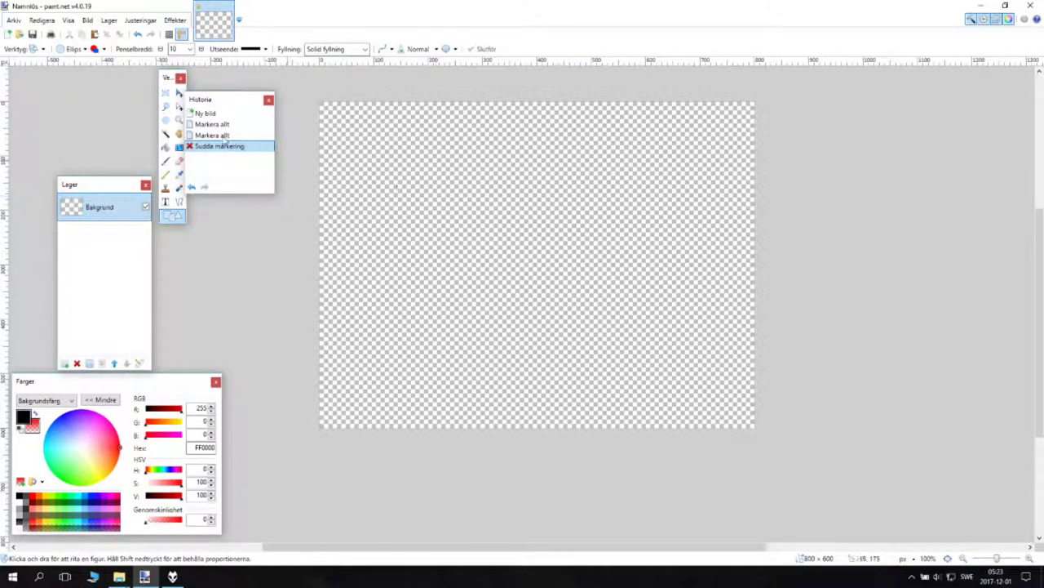
Set the Ellipse tool to outline-and-fill with a red fill and a black outline
drag(424, 180, 655, 412)
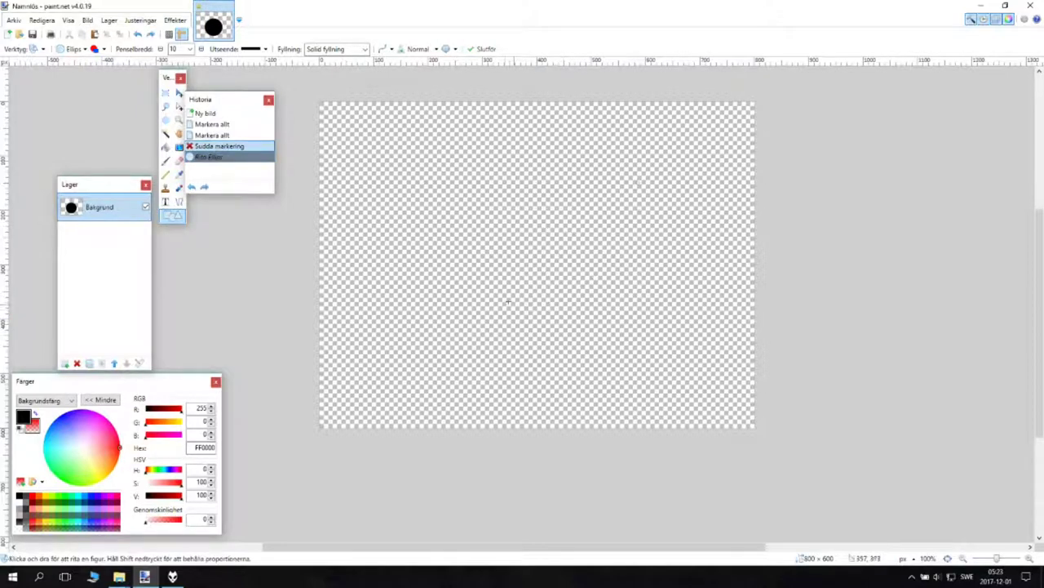
key(ctrl+z)
right_click(35, 502)
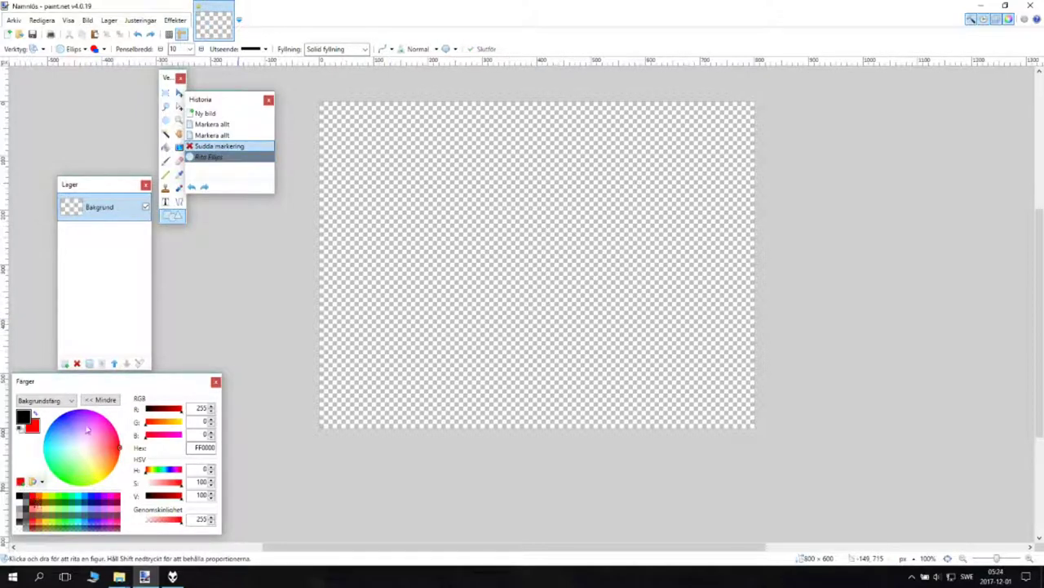
click(103, 49)
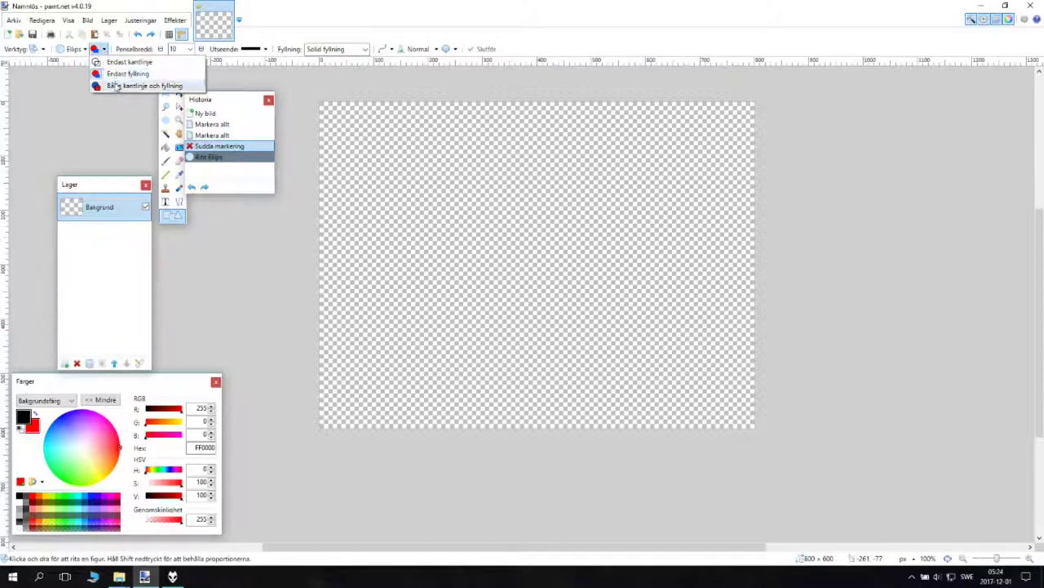
click(139, 85)
click(34, 415)
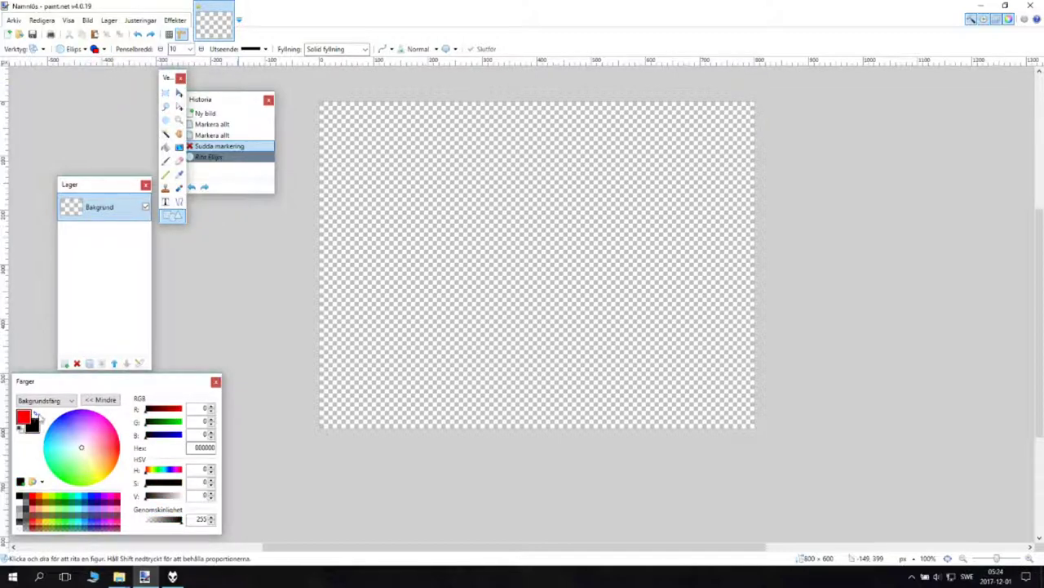
Draw a 532 × 532 red circle with a 10-pixel black outline across the canvas
drag(472, 147, 657, 336)
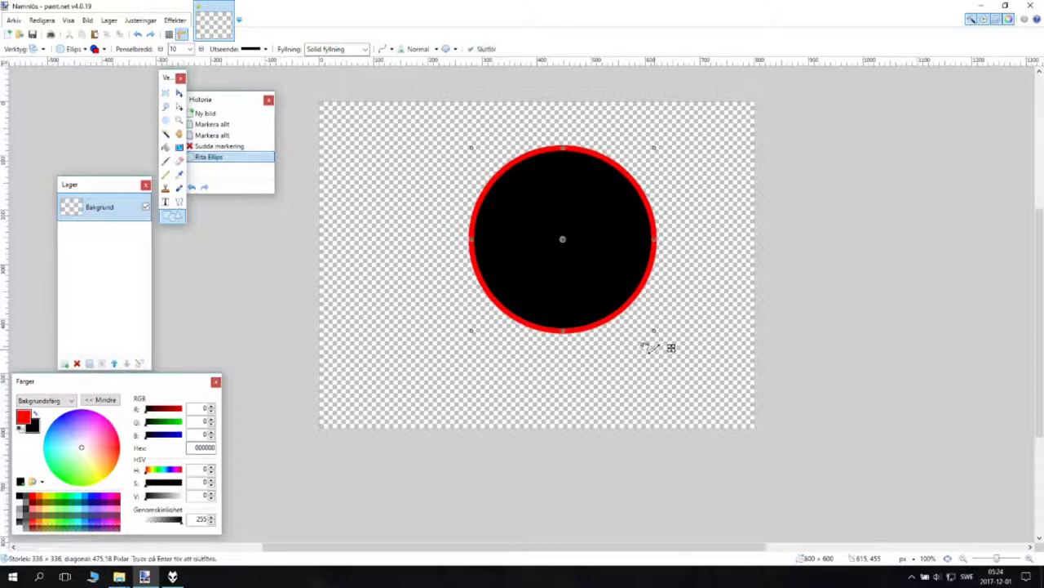
key(ctrl+z)
drag(442, 153, 726, 437)
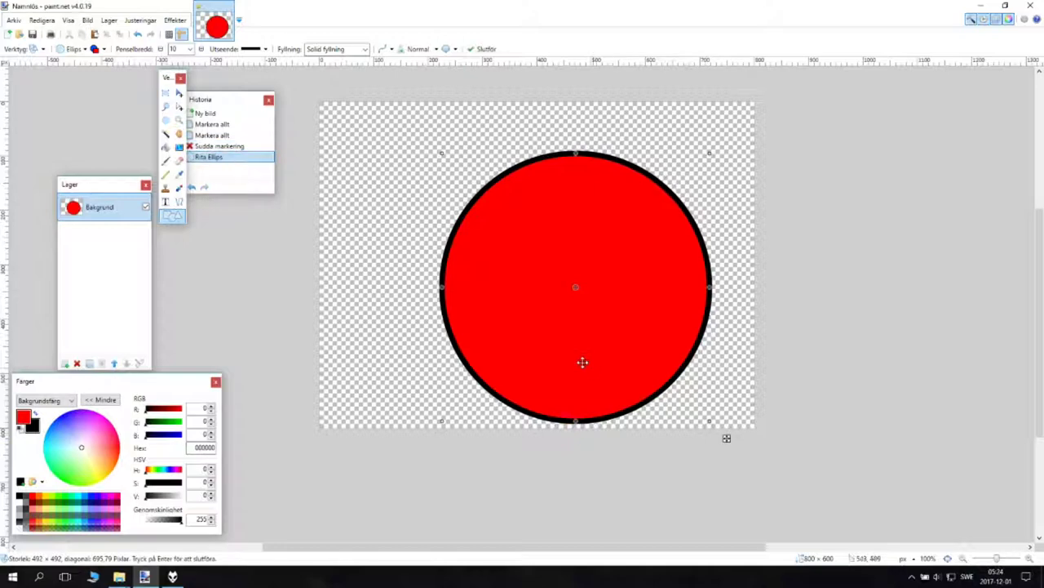
key(ctrl+z)
drag(387, 120, 745, 411)
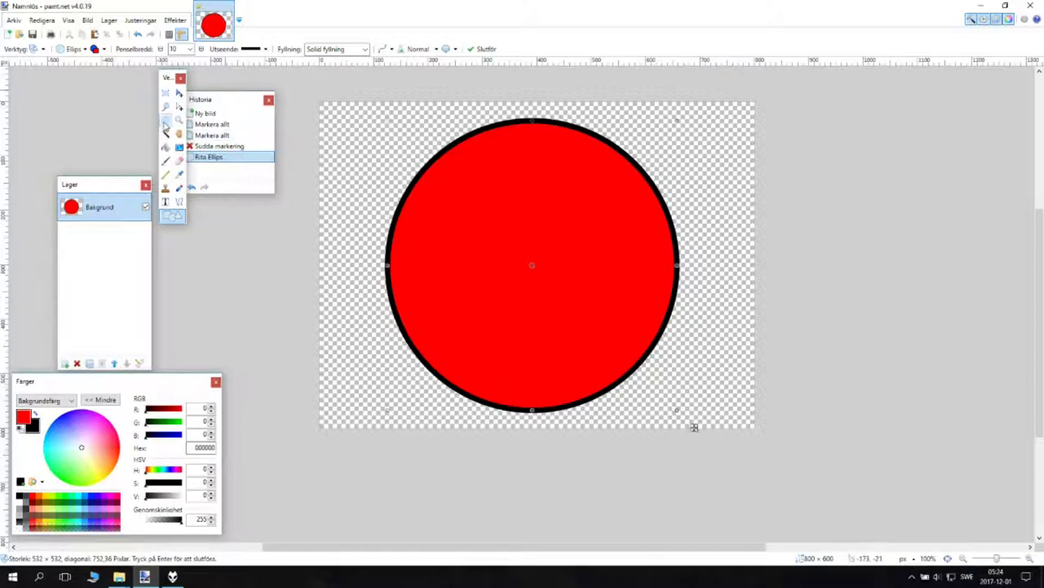
scroll(364, 198, up, 3)
scroll(383, 198, down, 2)
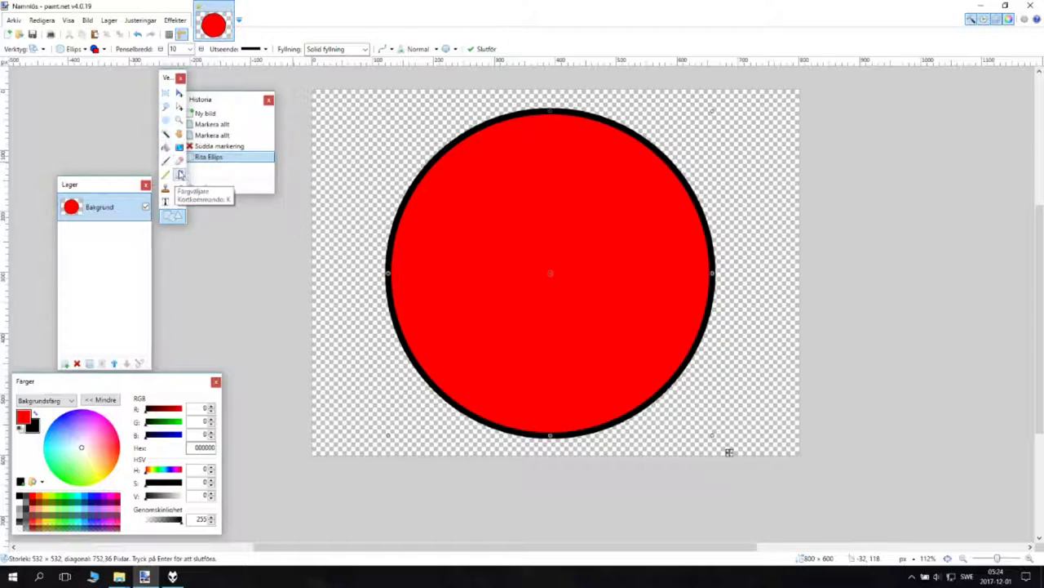
Apply a black-to-transparent gradient running from the circle's lower left toward its upper right
click(178, 147)
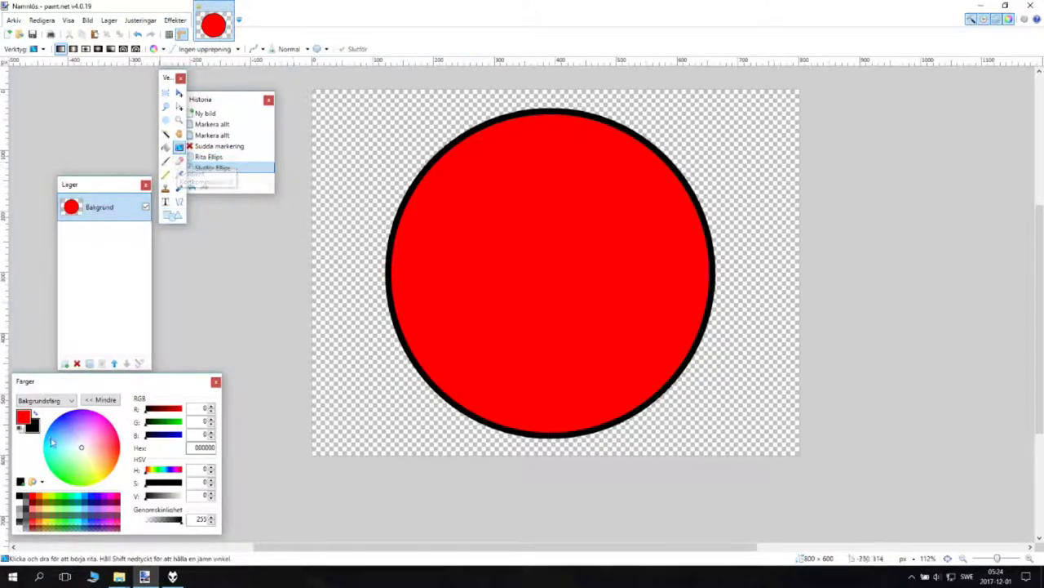
click(34, 414)
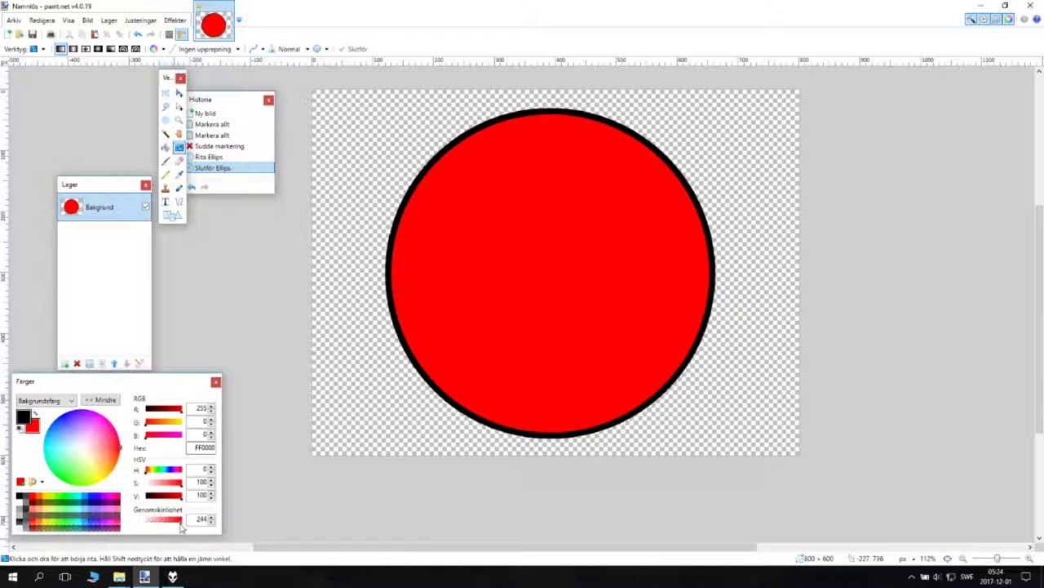
drag(181, 528, 133, 524)
mouse_move(419, 403)
mouse_down()
mouse_move(427, 414)
mouse_move(572, 245)
mouse_move(753, 93)
mouse_move(658, 180)
mouse_move(518, 264)
mouse_up()
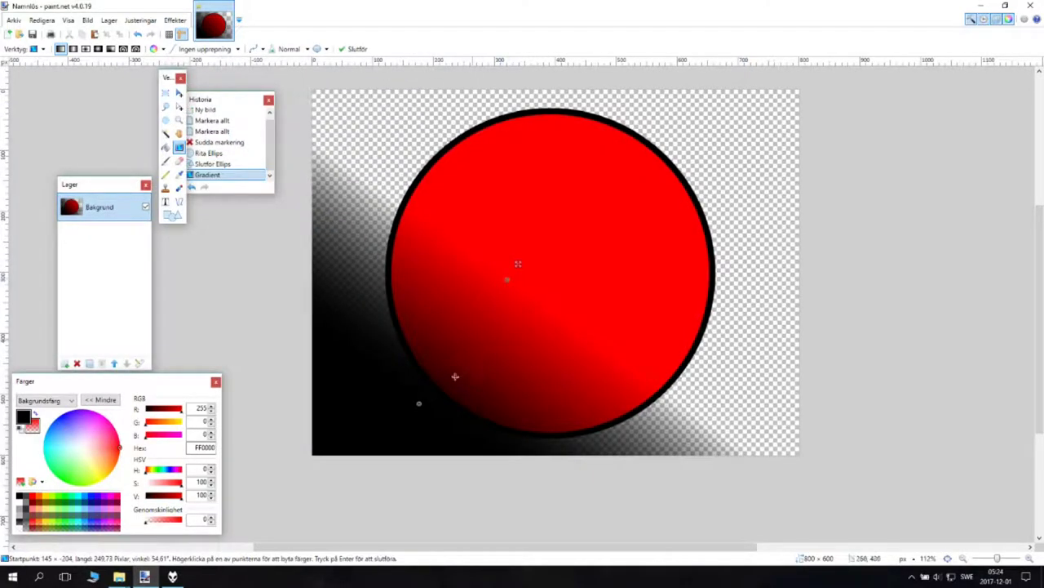
key(ctrl+z)
mouse_move(414, 403)
mouse_down()
mouse_move(534, 292)
mouse_move(602, 200)
mouse_move(576, 206)
mouse_move(592, 179)
mouse_move(560, 210)
mouse_move(588, 189)
mouse_up()
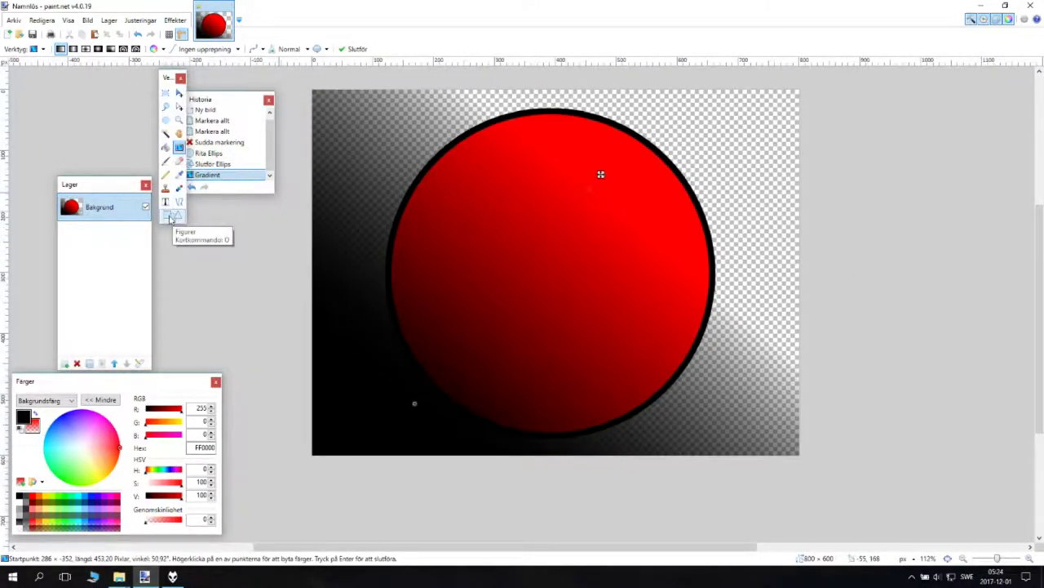
Add a new empty layer, Lager 2, above the shaded circle
click(65, 362)
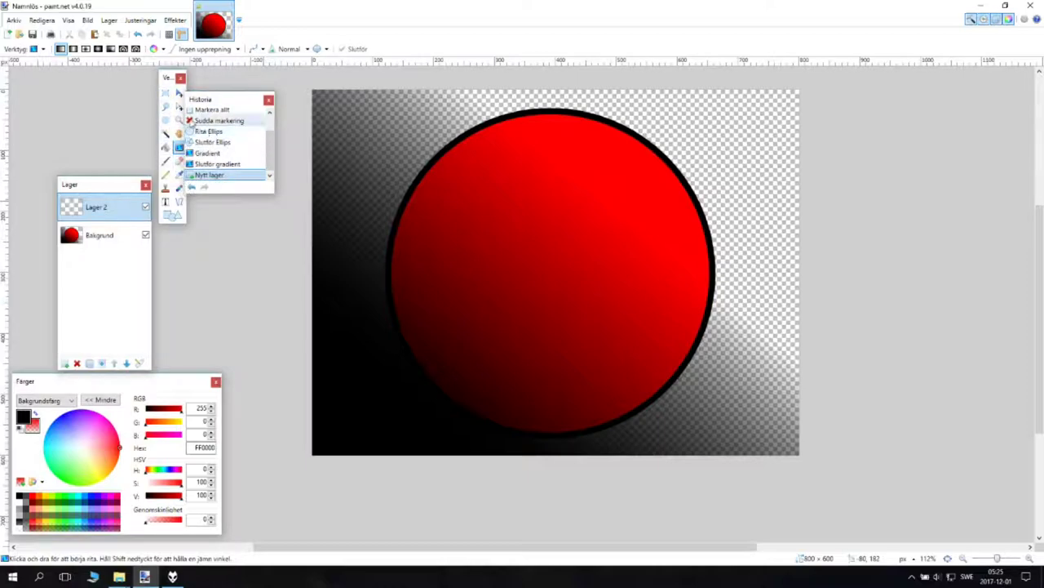
click(210, 133)
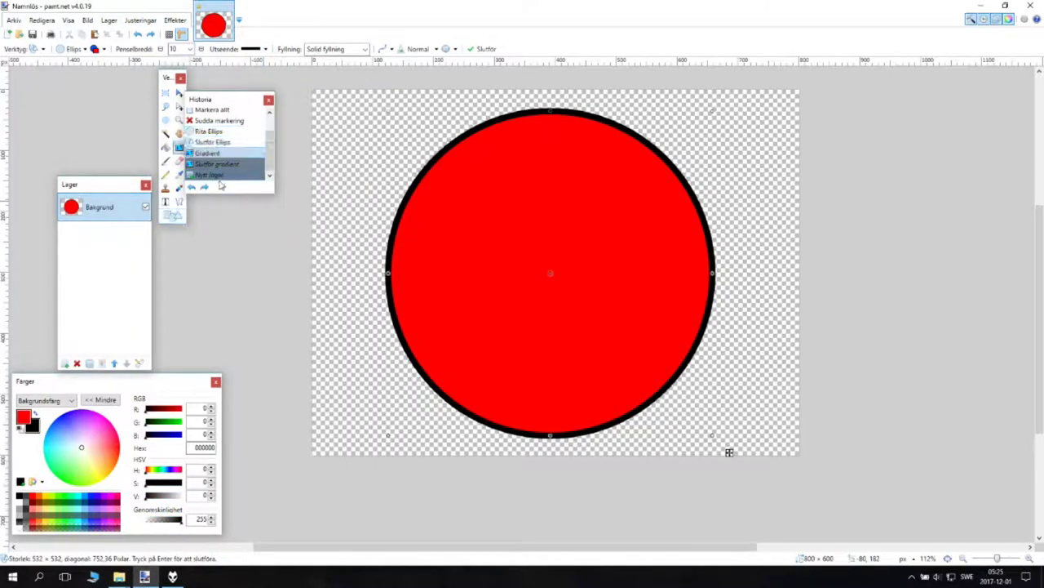
click(214, 175)
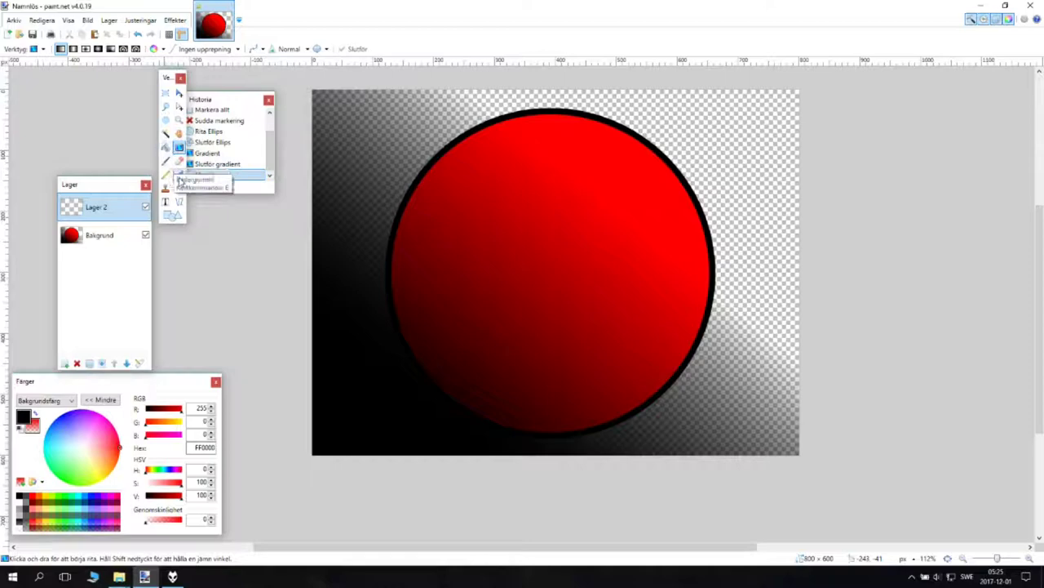
Set the Shapes tool to fill-only mode with white as the primary colour
click(171, 215)
click(98, 49)
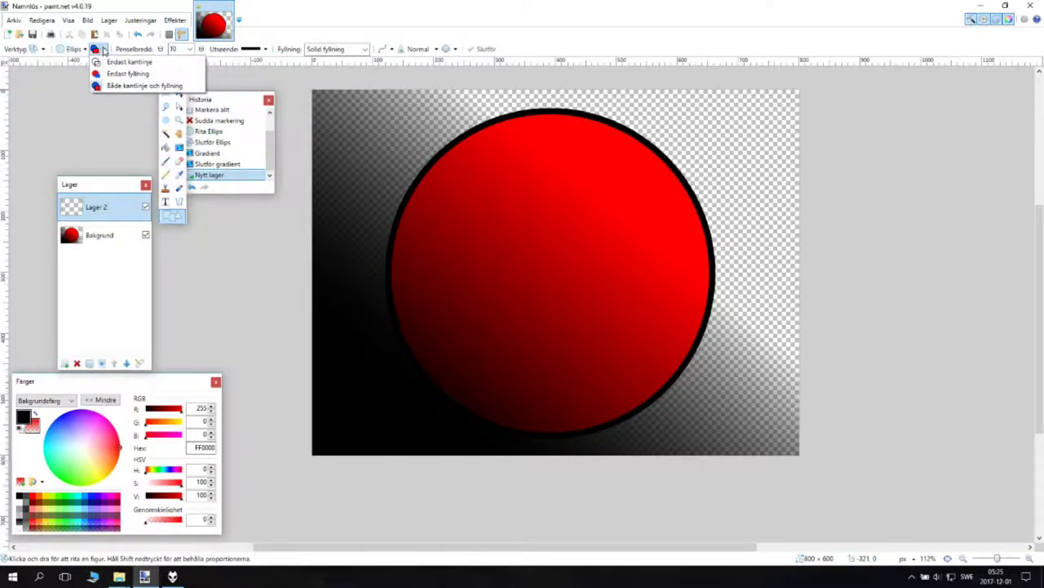
click(123, 73)
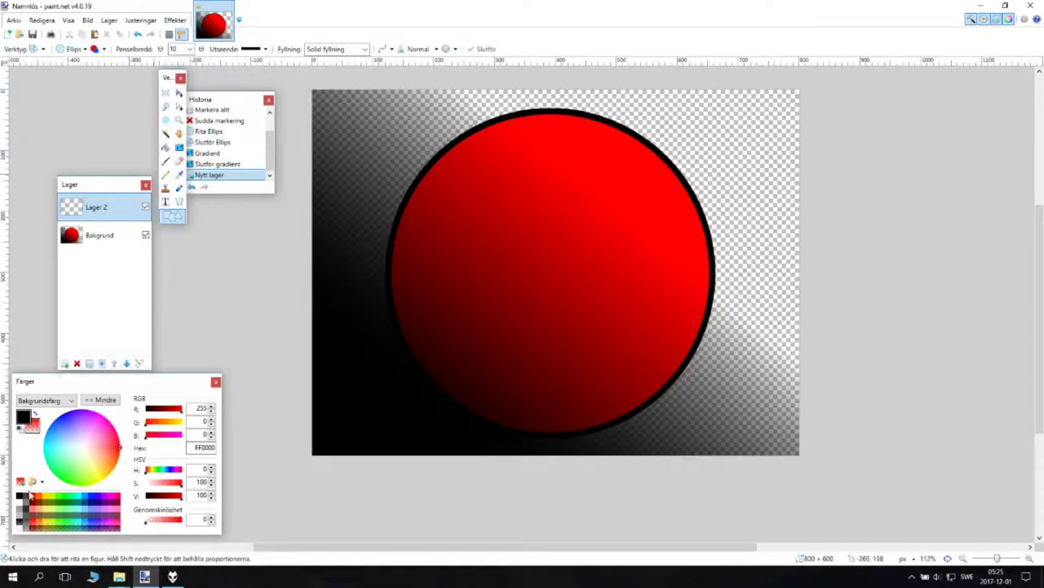
right_click(20, 499)
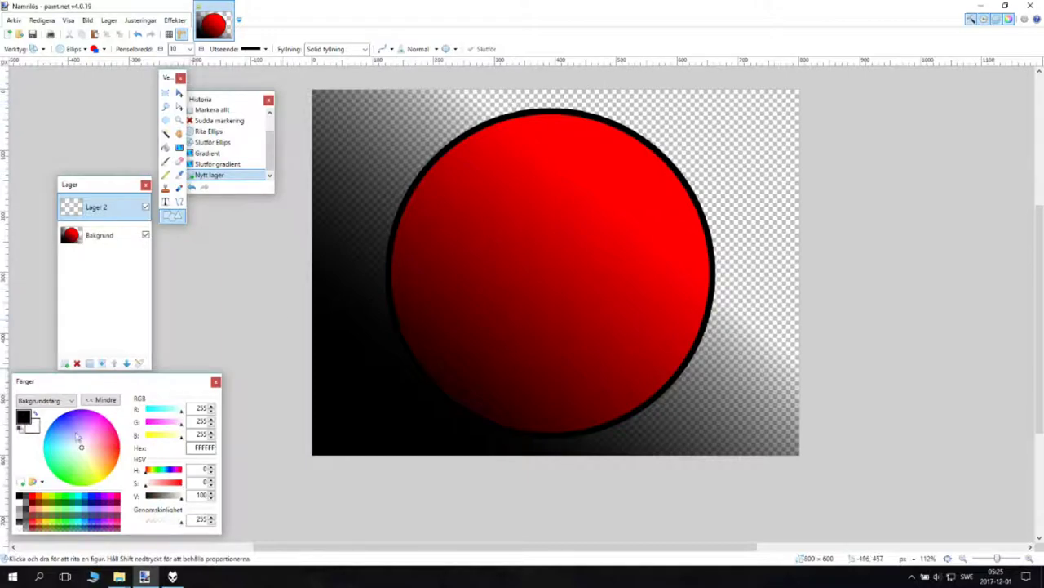
click(35, 414)
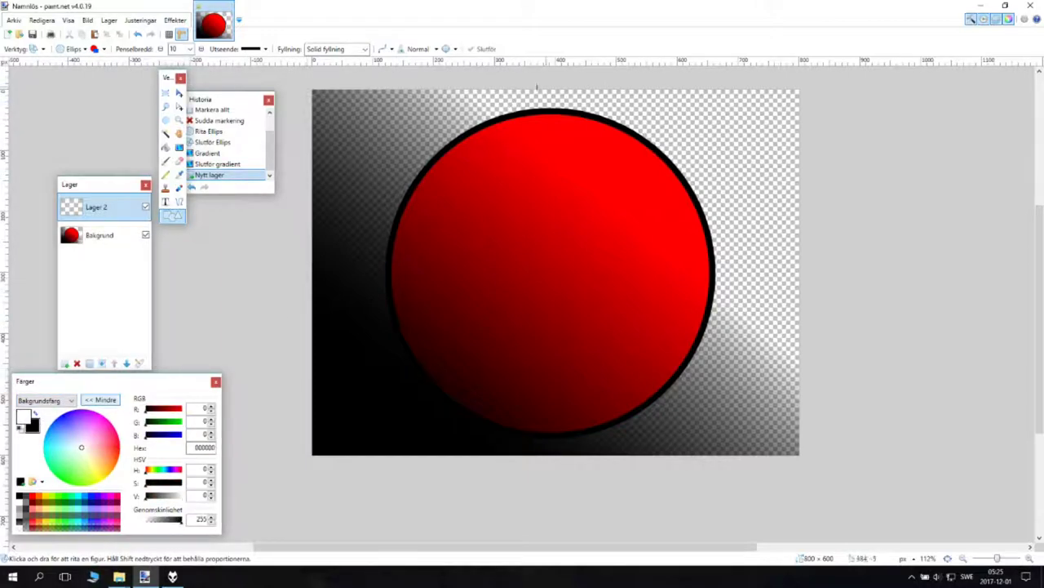
Draw a tilted 544 × 288 white ellipse over the circle's upper right and finalize it
drag(441, 103, 770, 226)
drag(731, 170, 740, 235)
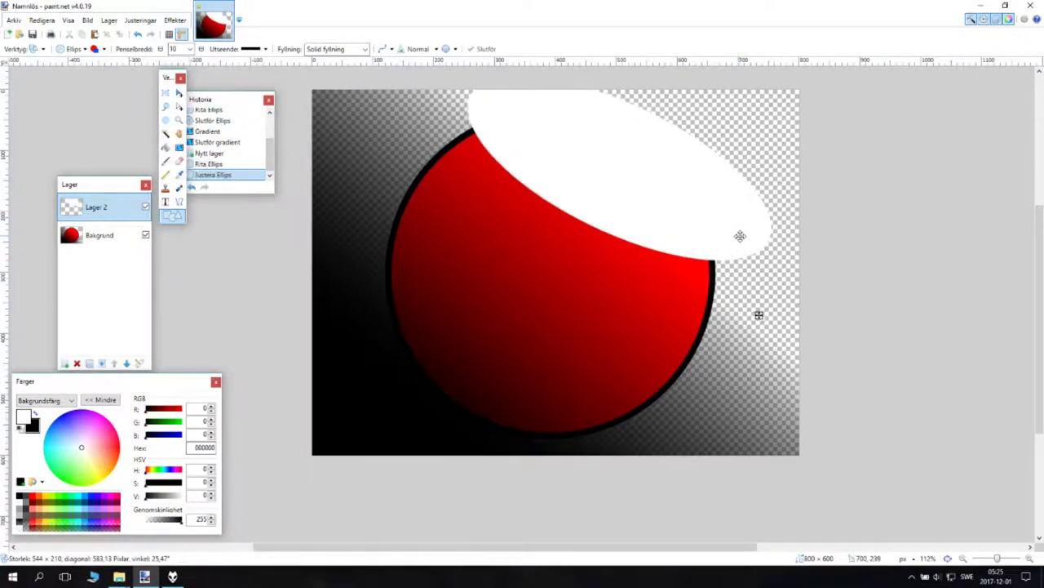
drag(594, 229, 696, 217)
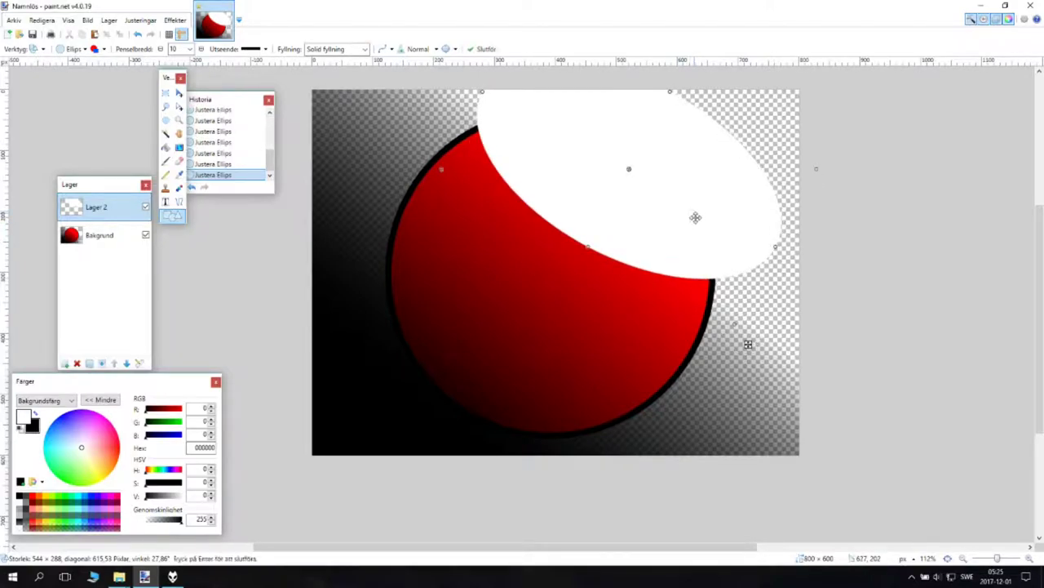
key(Return)
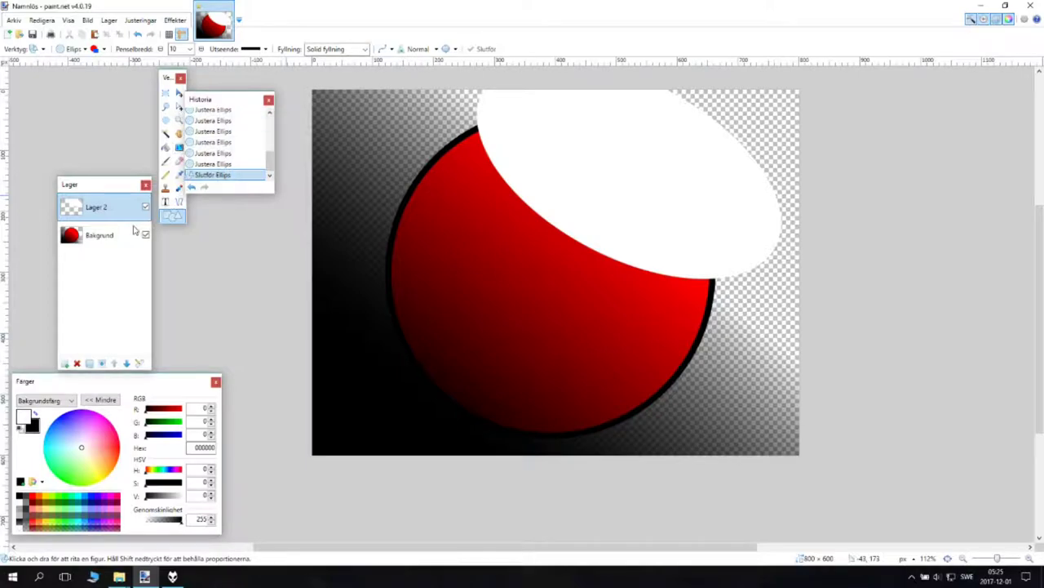
Set Lager 2's opacity to 77 in its layer properties
click(139, 362)
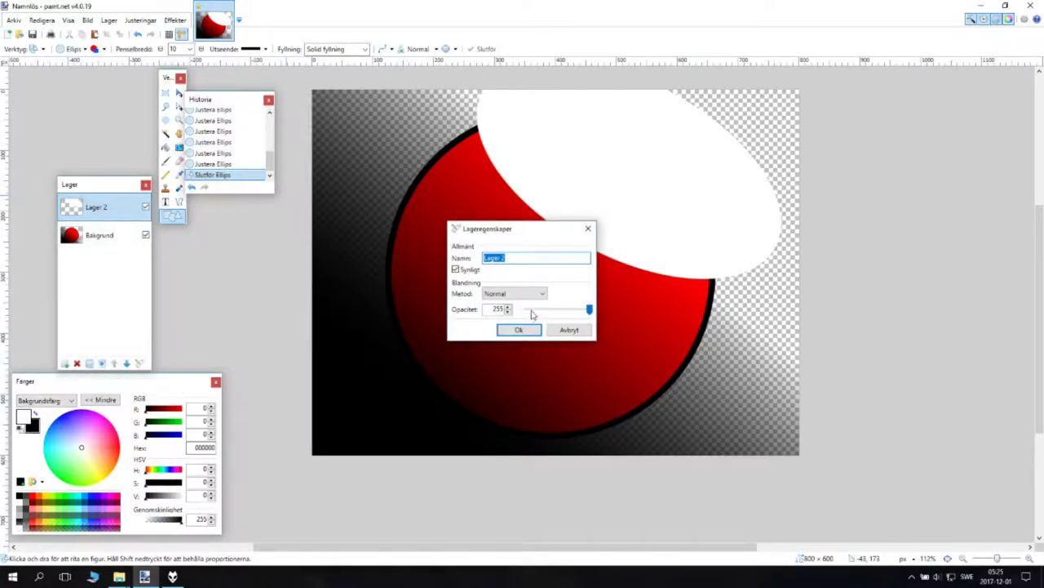
click(532, 314)
click(532, 314)
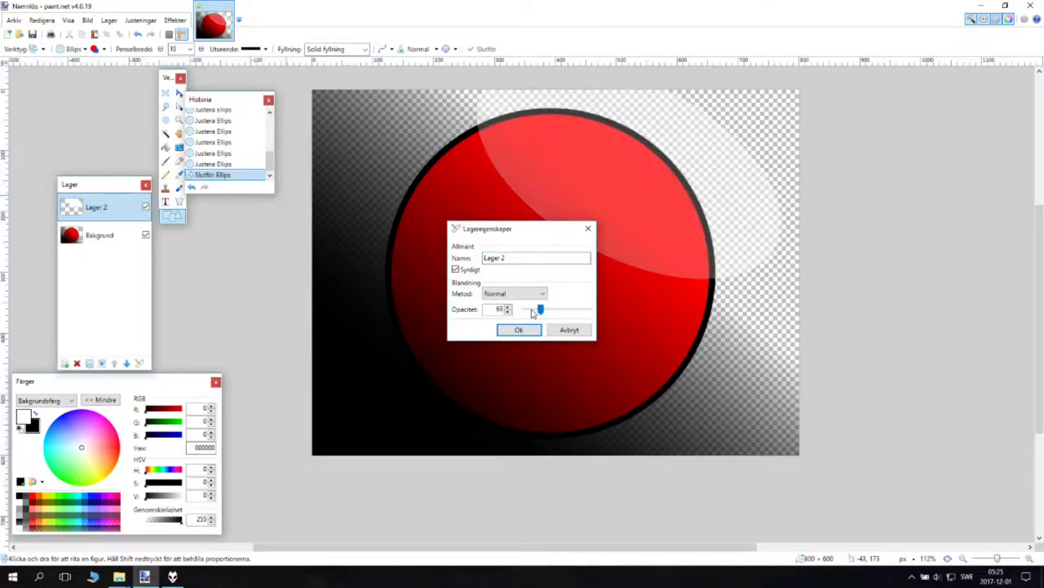
click(535, 314)
drag(535, 312, 545, 312)
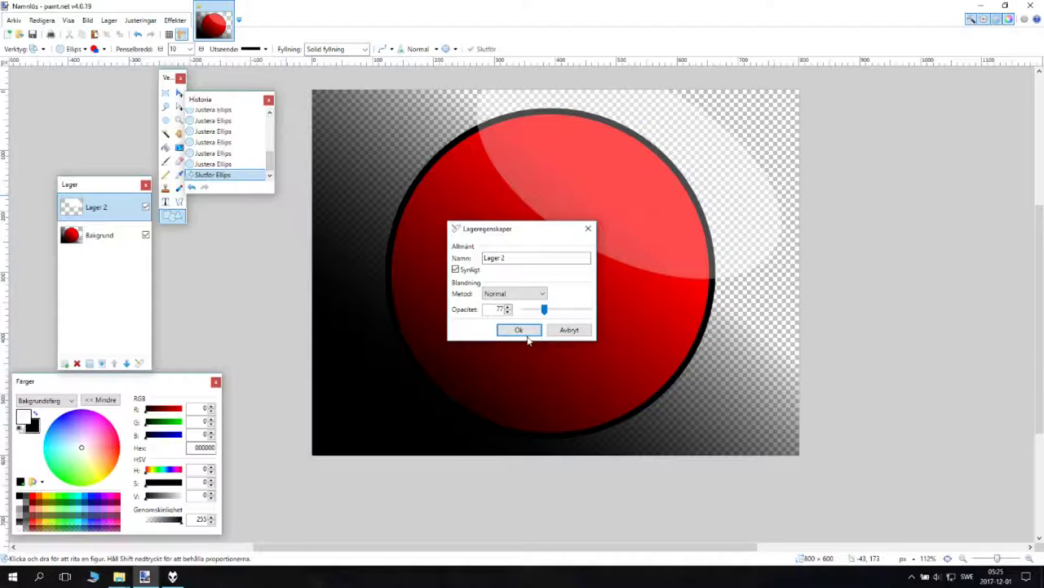
click(519, 331)
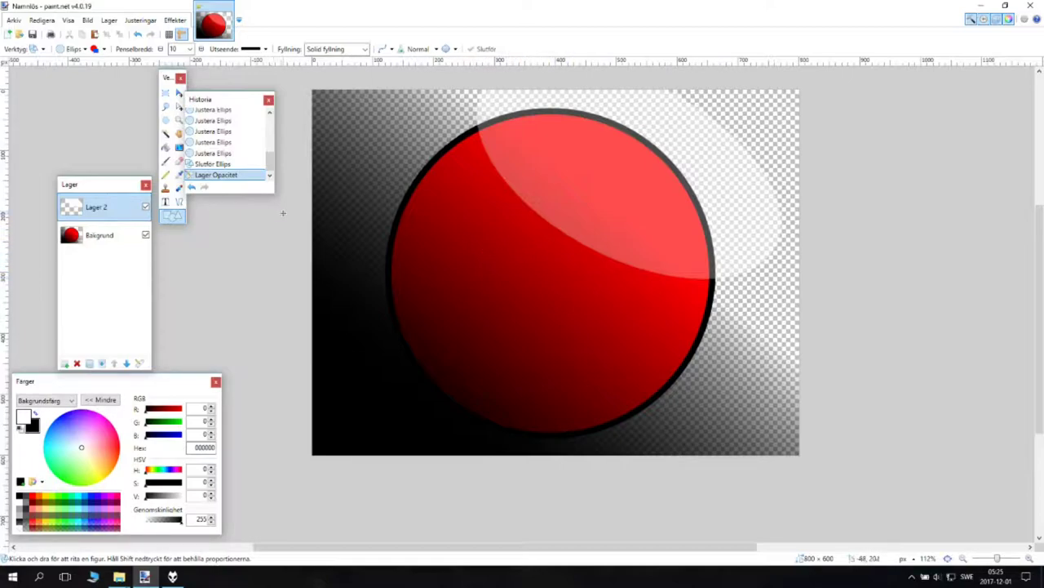
scroll(253, 175, up, 2)
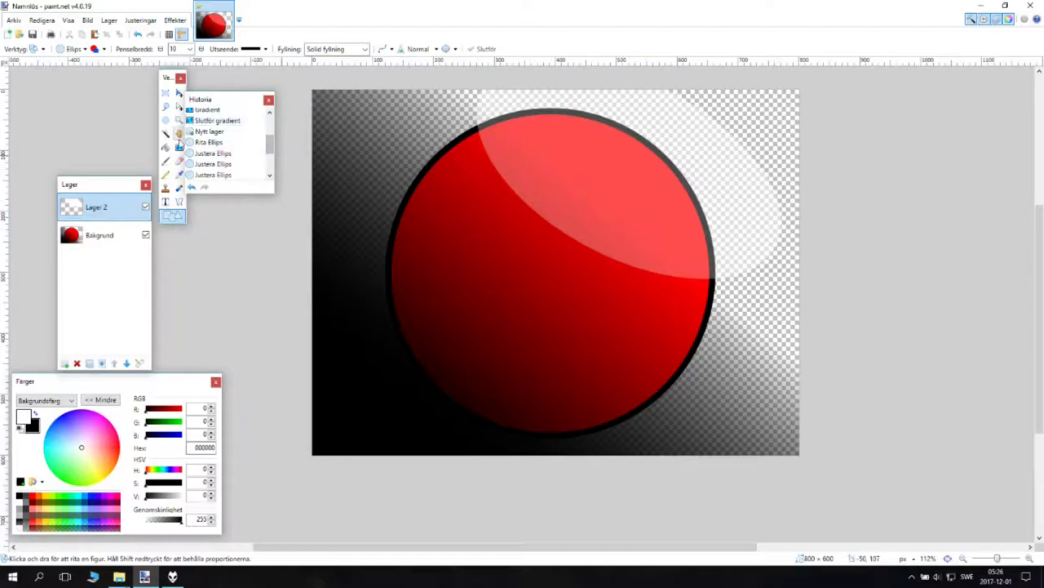
Draw a 539 × 540 elliptical selection around the button's black outline
click(166, 120)
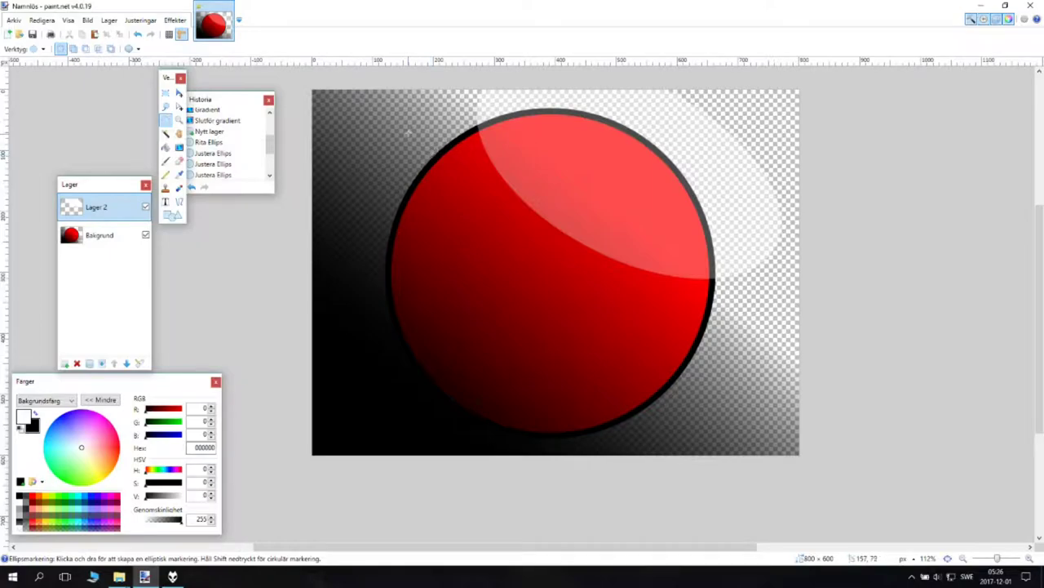
scroll(411, 132, up, 10)
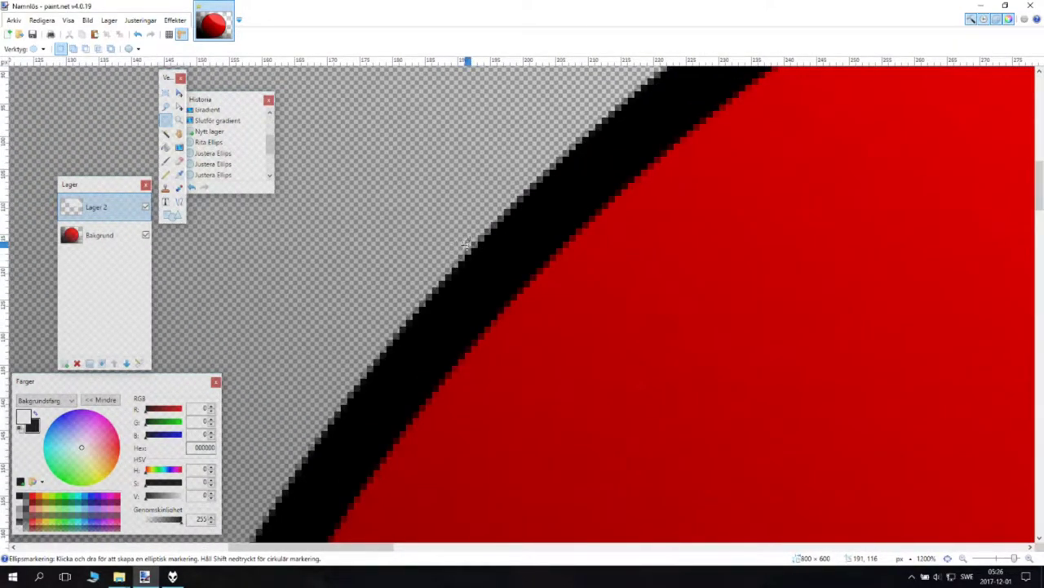
drag(500, 278, 853, 429)
scroll(630, 343, down, 10)
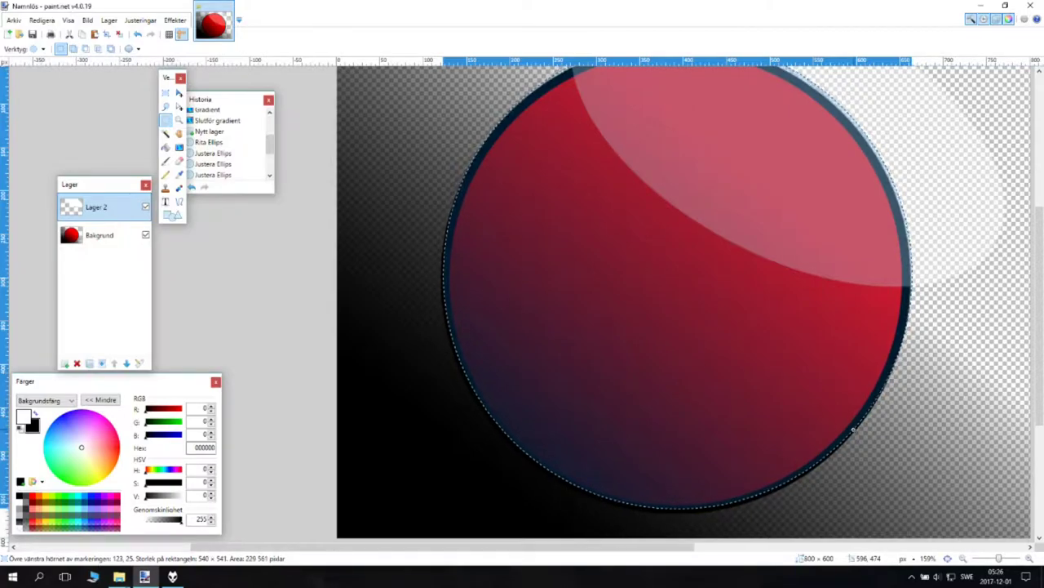
drag(854, 428, 852, 427)
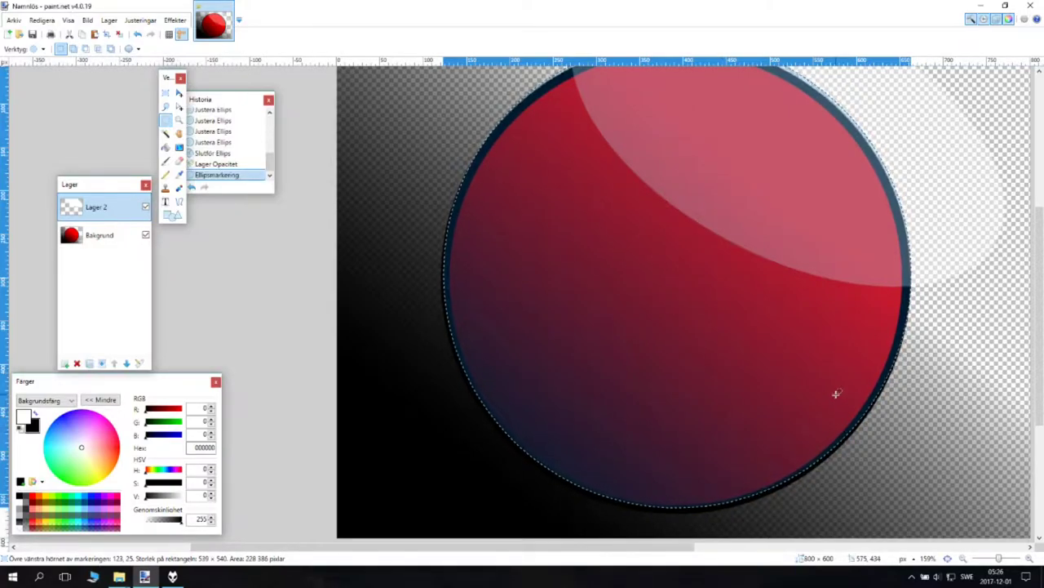
key(m)
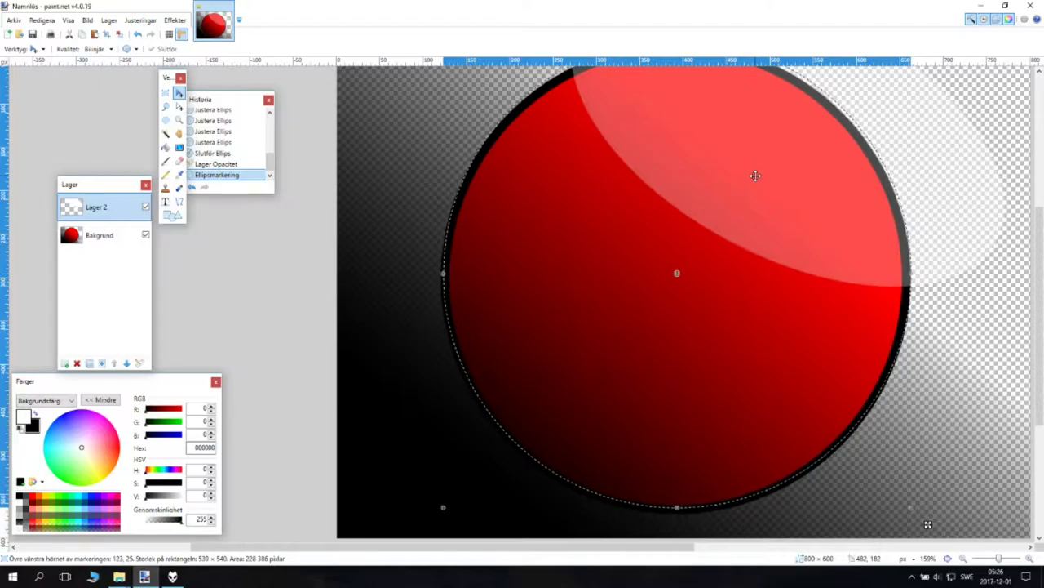
Add a third empty layer, Lager 3
click(65, 362)
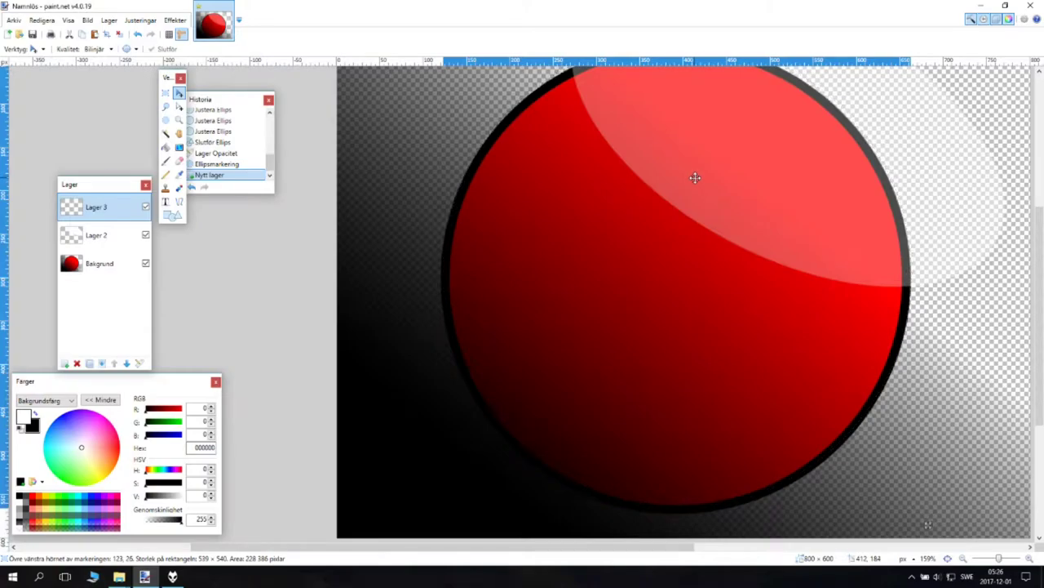
drag(694, 176, 692, 179)
scroll(775, 155, up, 2)
scroll(731, 202, down, 2)
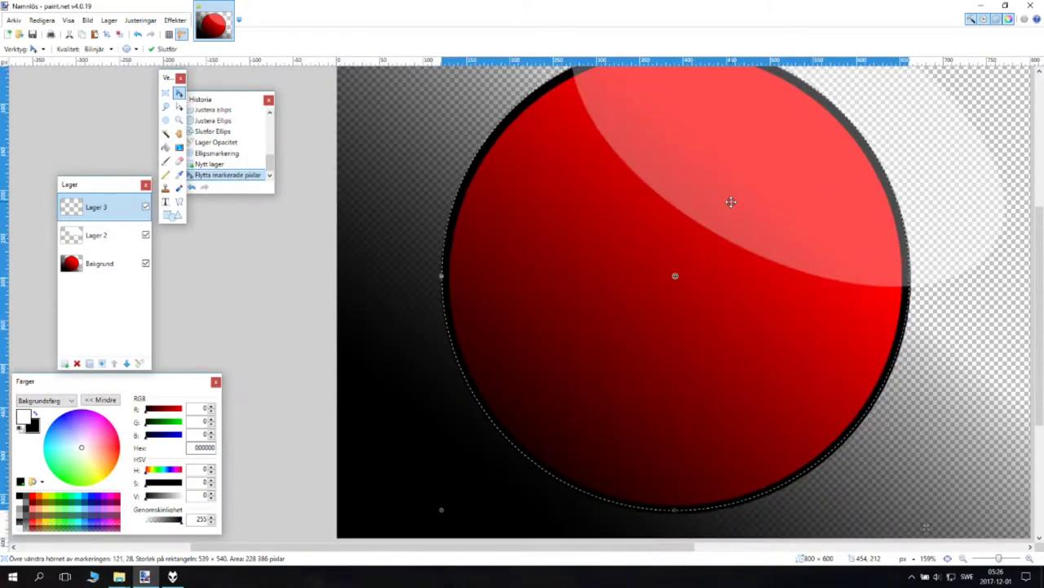
scroll(736, 235, down, 4)
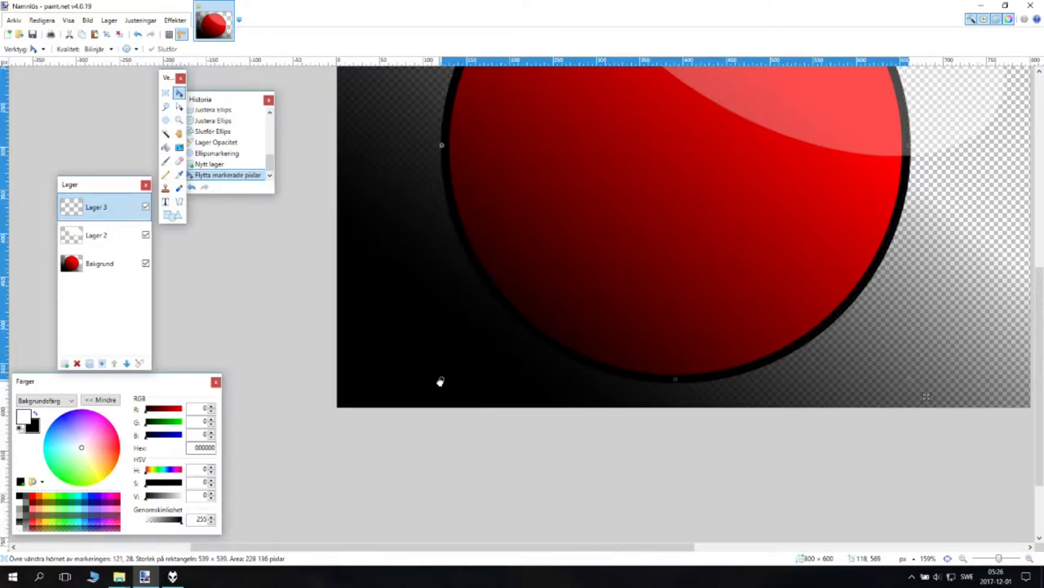
Resize the circular selection to 536 × 537 pixels so it sits inside the outline
drag(437, 383, 437, 382)
scroll(580, 346, up, 6)
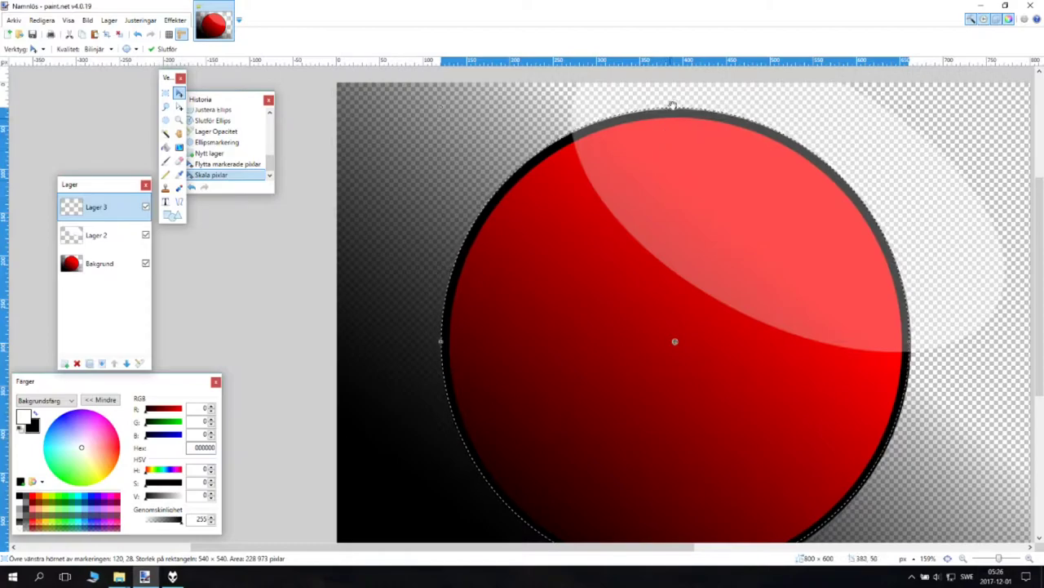
key(Return)
drag(677, 112, 677, 113)
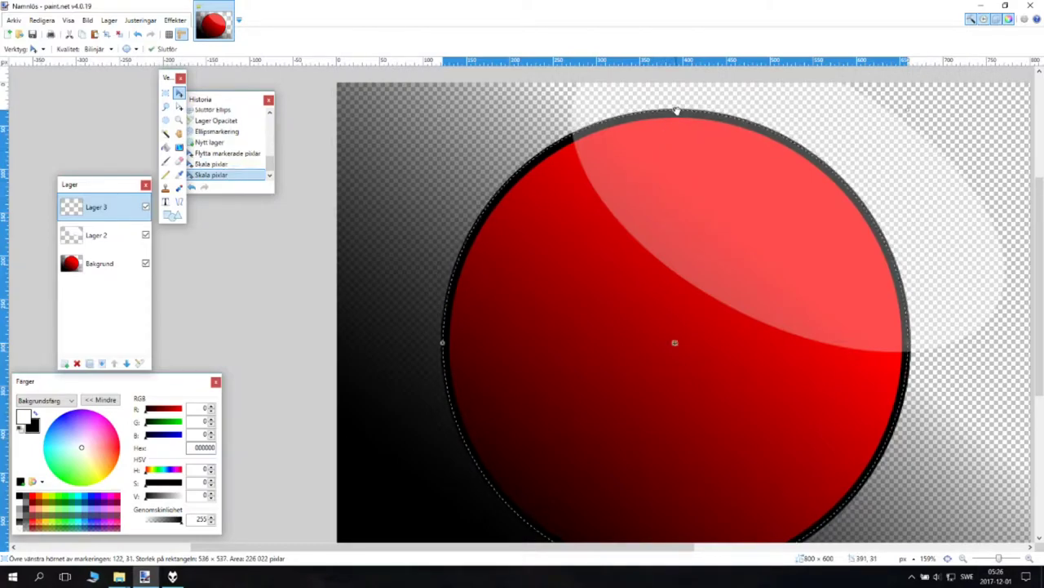
scroll(688, 215, down, 2)
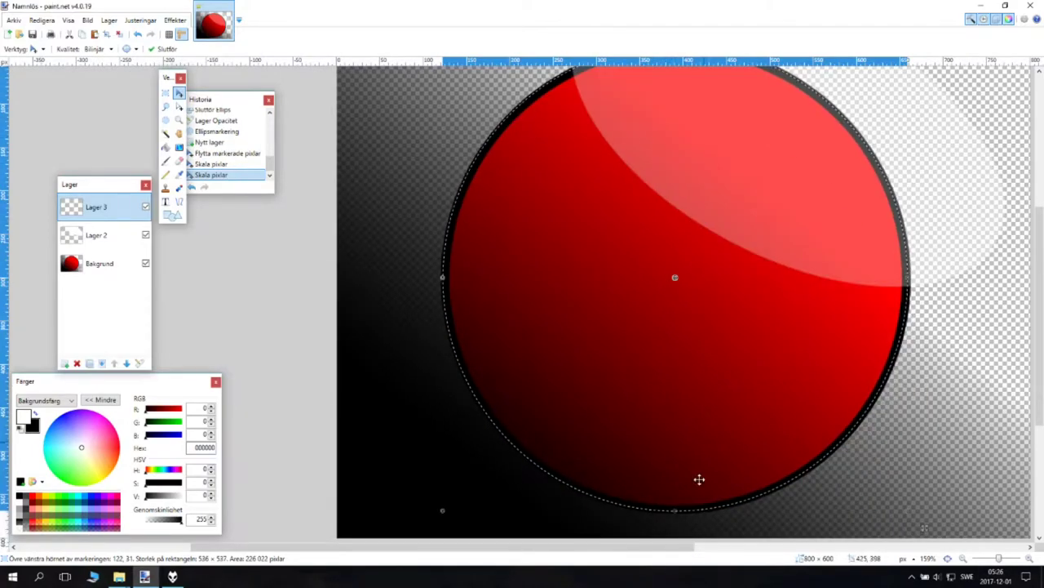
key(ctrl+0)
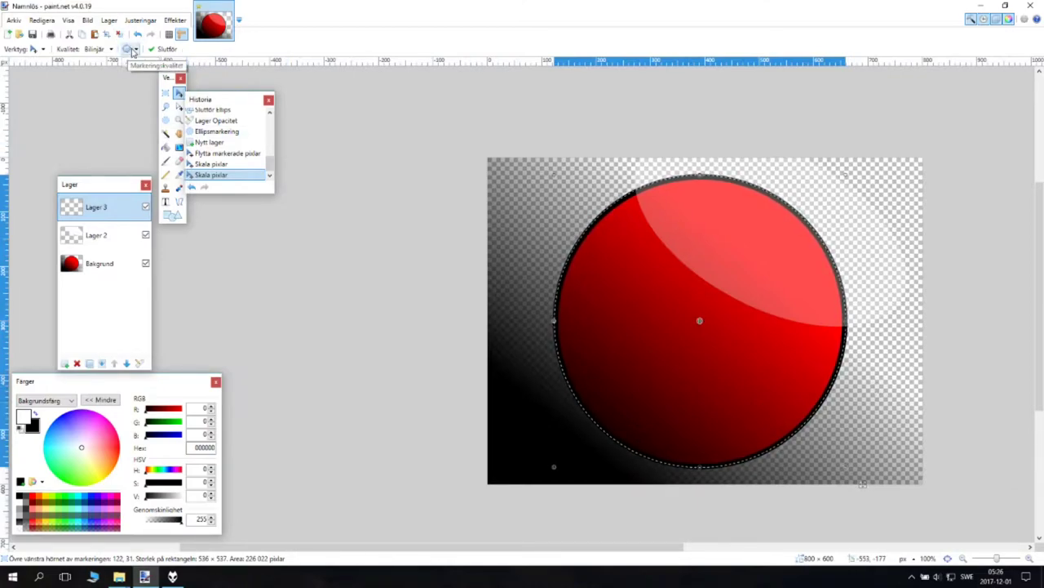
Invert the selection, merge all layers into Bakgrund, and delete everything outside the button
key(ctrl+i)
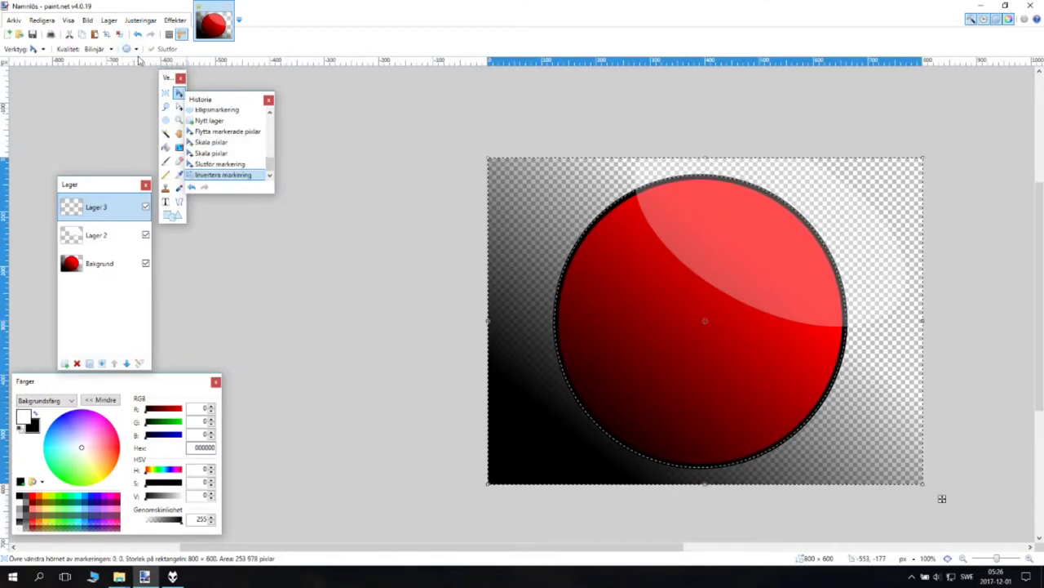
click(102, 363)
click(102, 363)
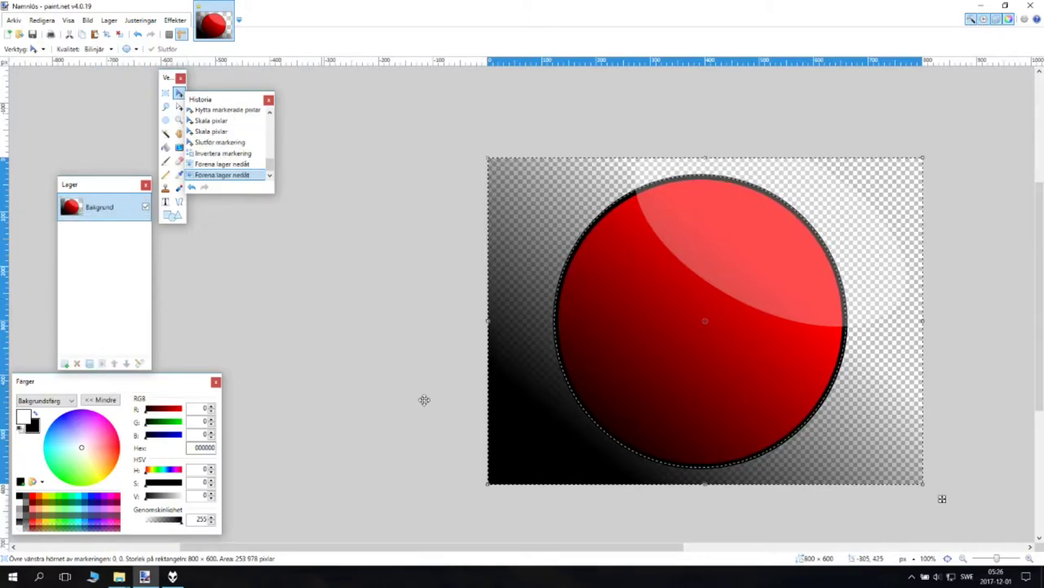
key(Delete)
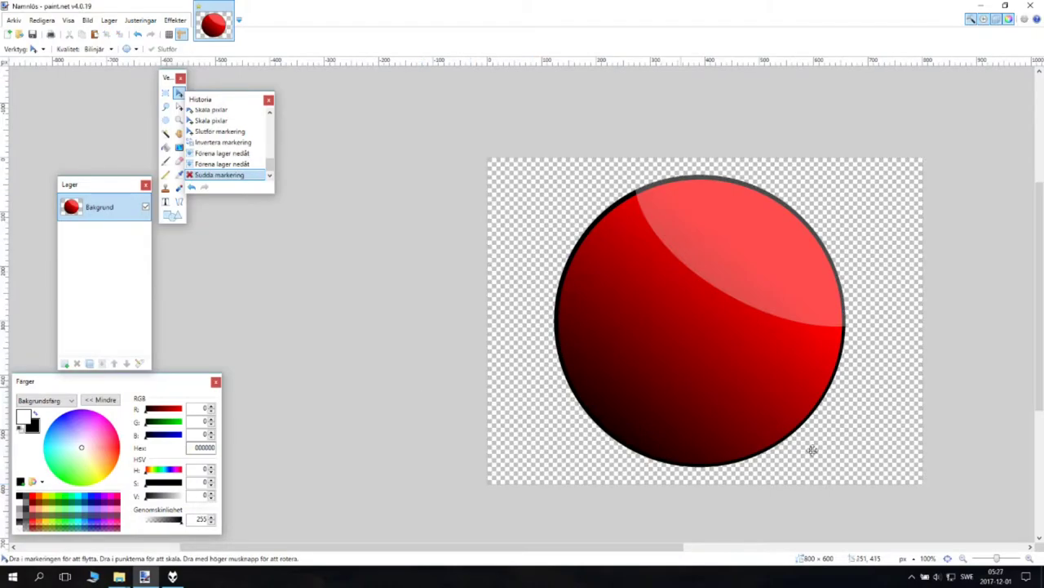
scroll(813, 449, up, 2)
scroll(830, 352, down, 1)
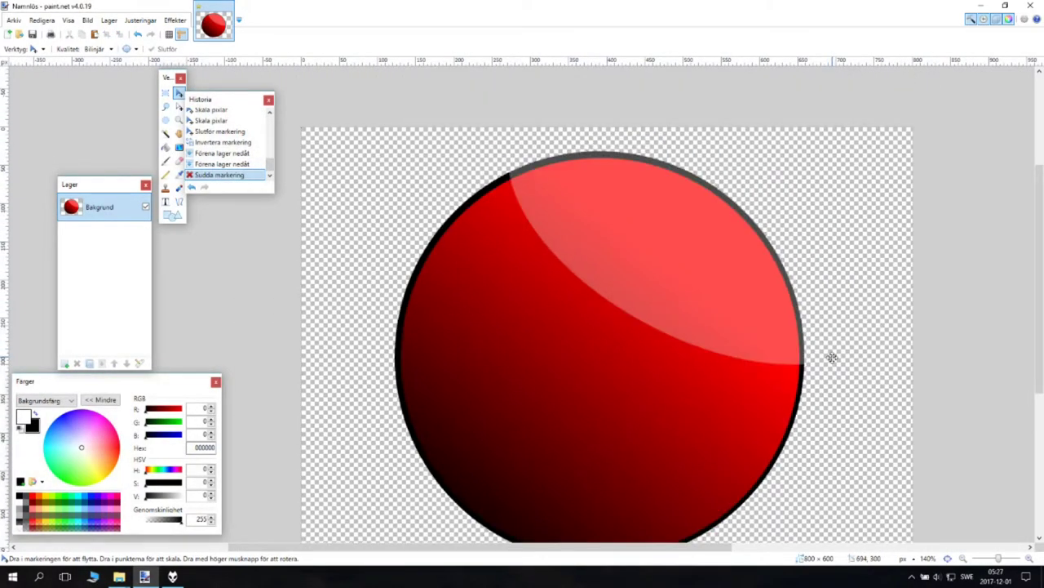
scroll(831, 357, down, 3)
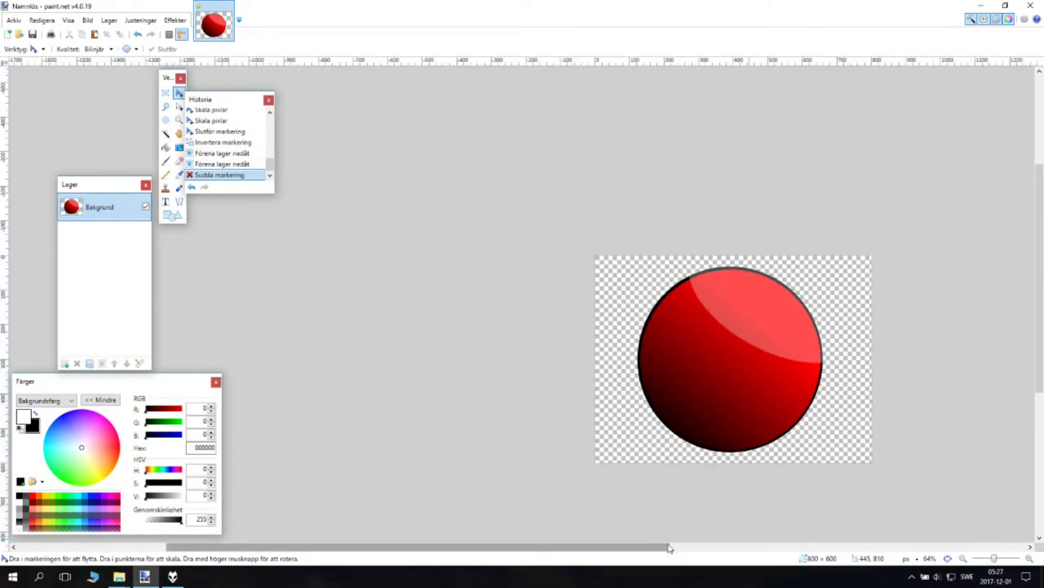
drag(620, 546, 735, 511)
scroll(546, 443, down, 1)
scroll(431, 445, up, 2)
scroll(430, 444, up, 1)
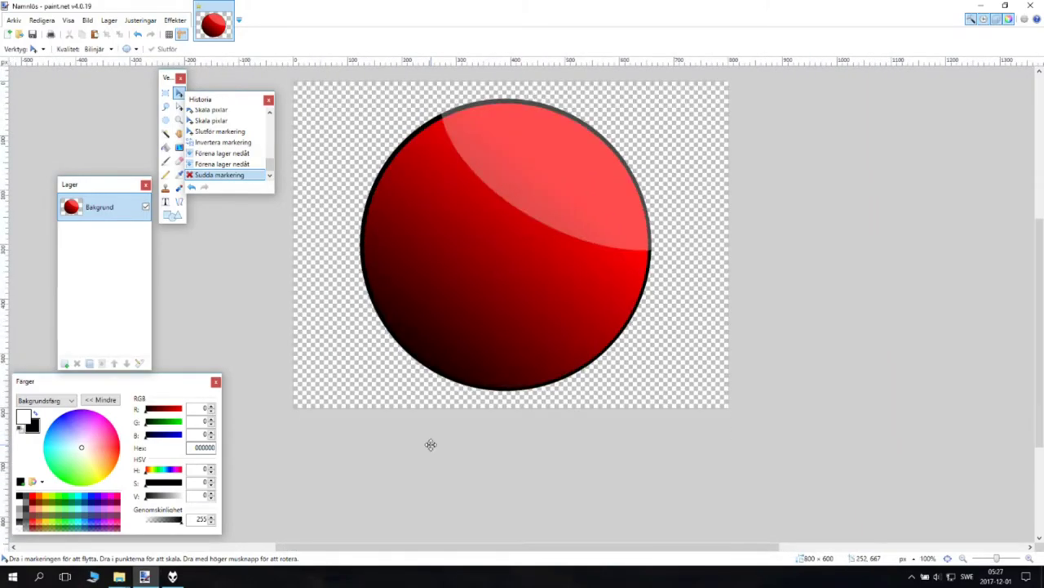
scroll(432, 442, down, 5)
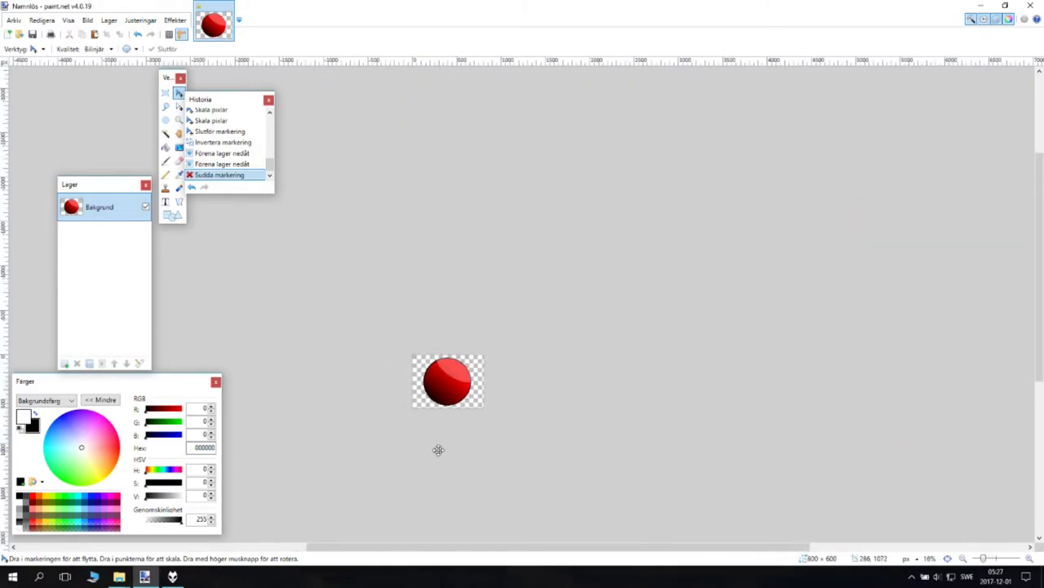
scroll(355, 483, up, 3)
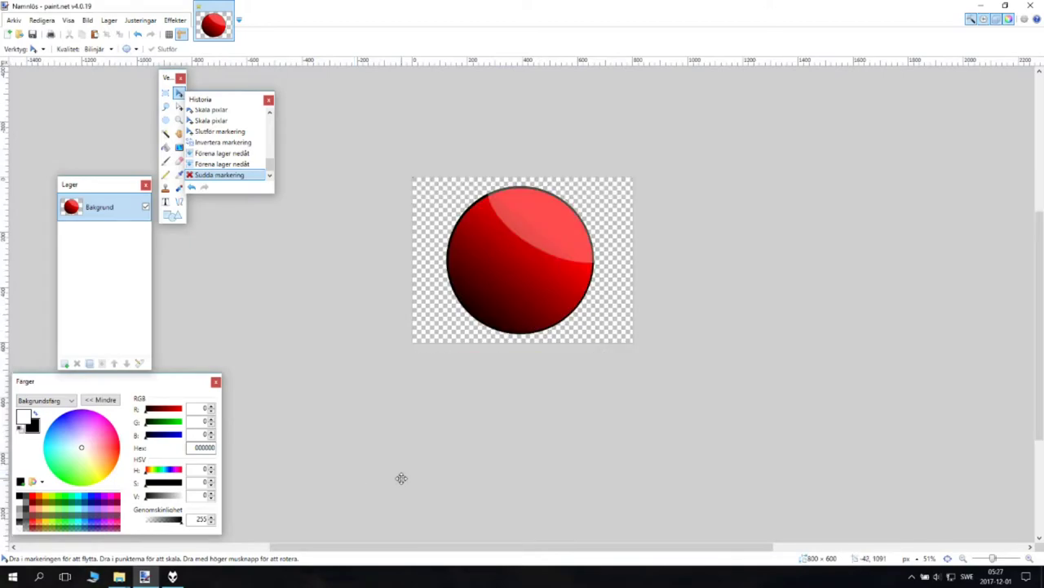
scroll(396, 475, up, 2)
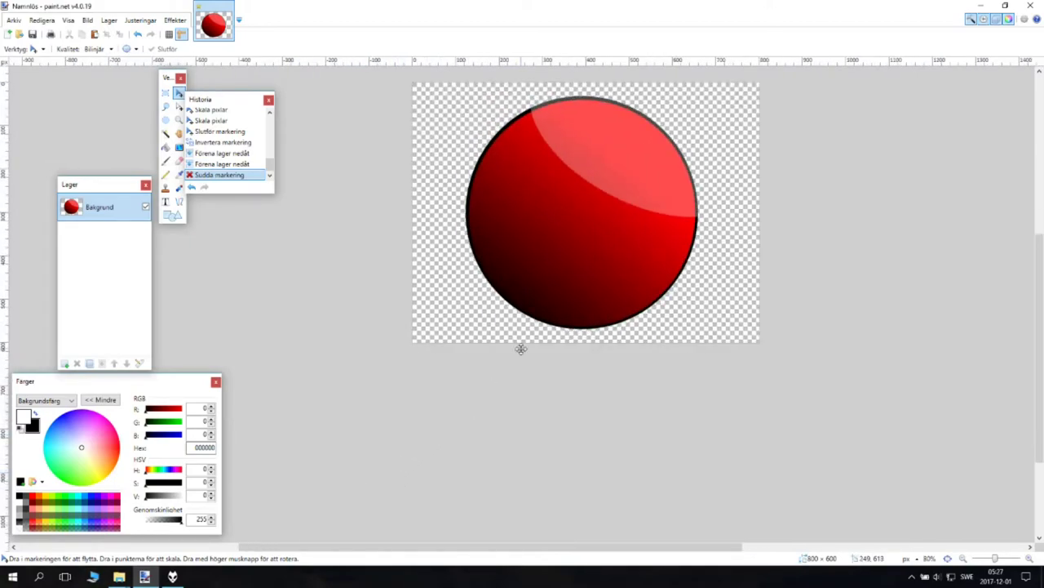
scroll(734, 341, down, 5)
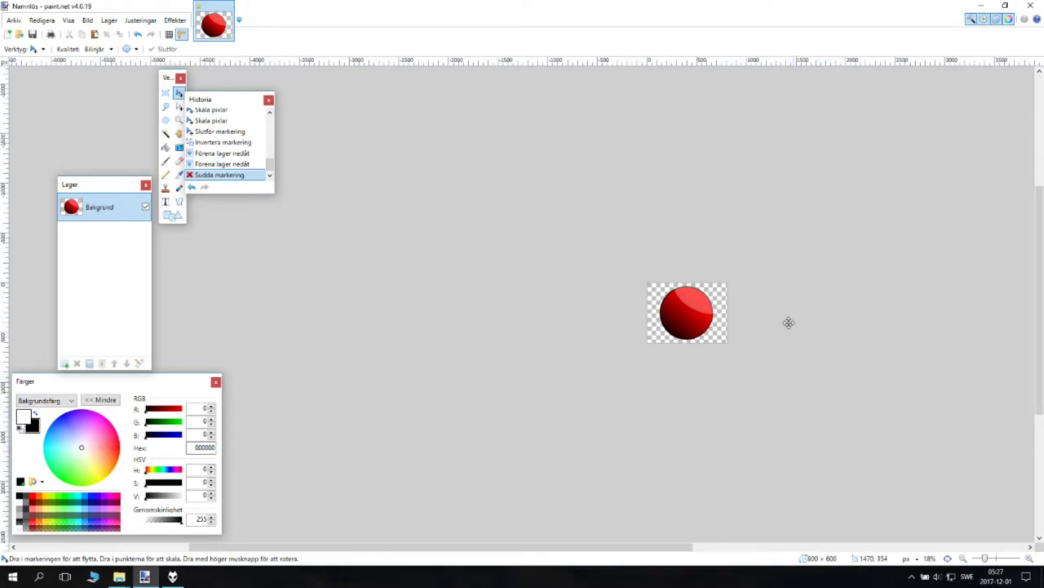
scroll(889, 371, up, 5)
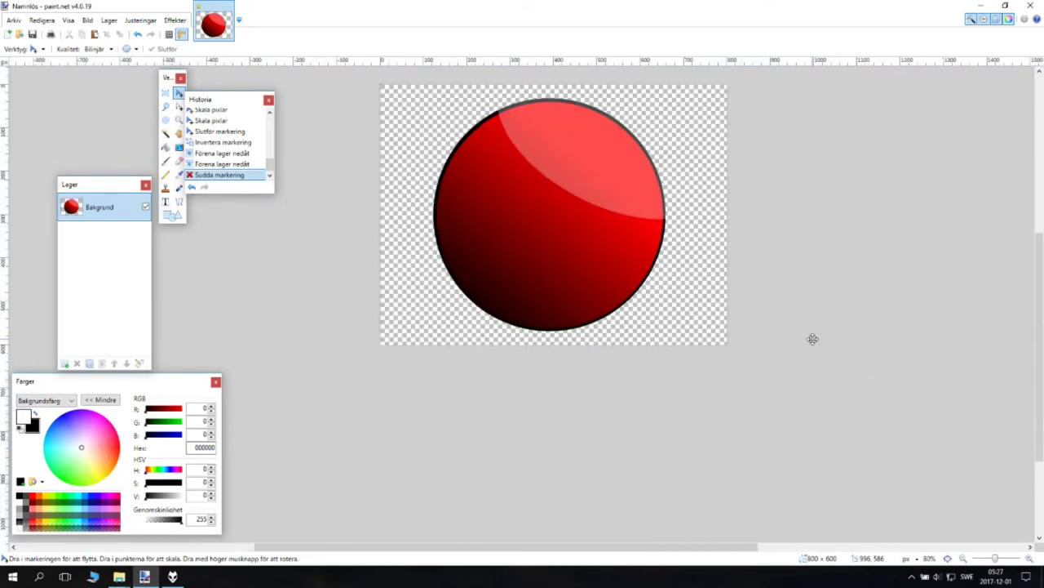